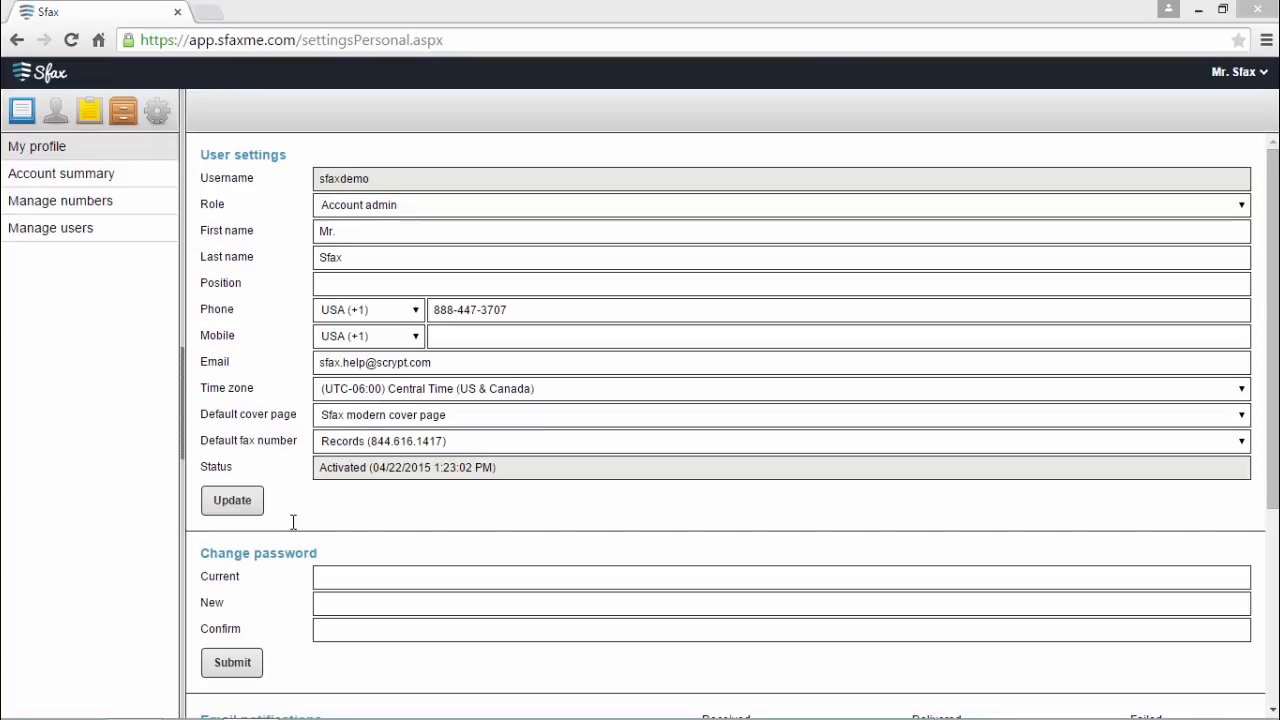
# Step: Open the Account summary page for the Sfax Demo account
pyautogui.moveTo(1272, 462); pyautogui.dragTo(1268, 680)
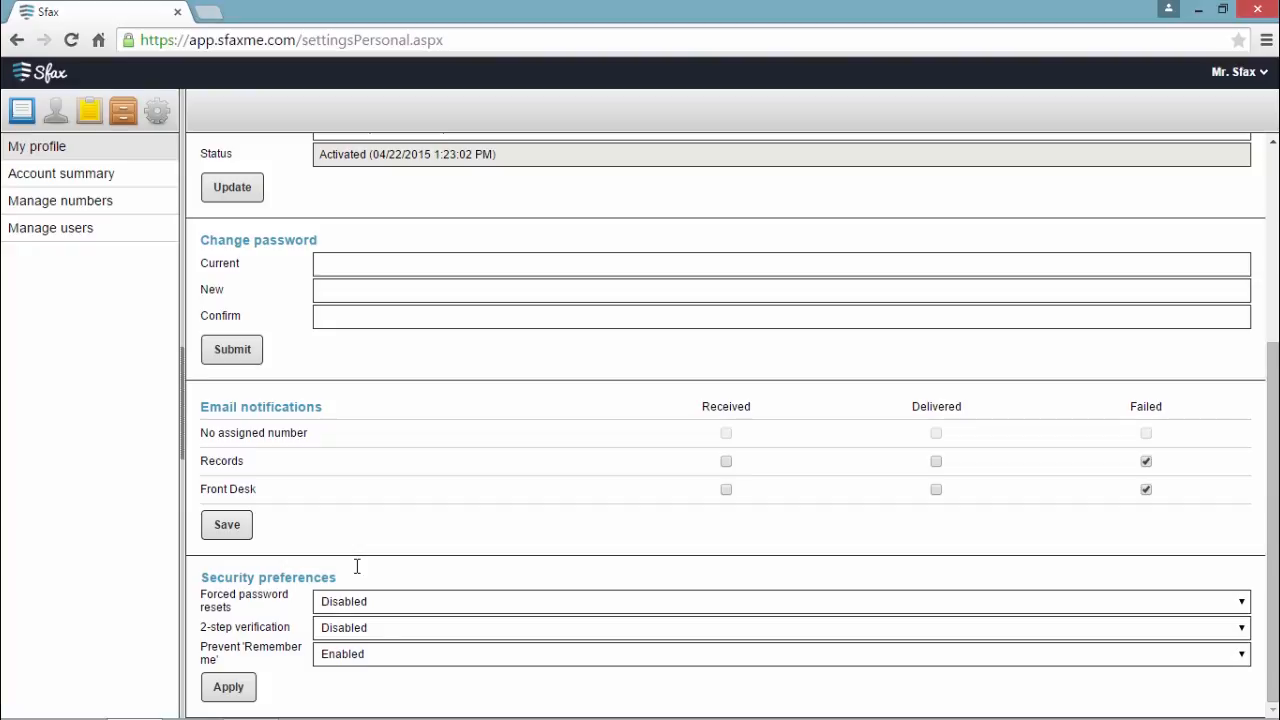
pyautogui.click(88, 178)
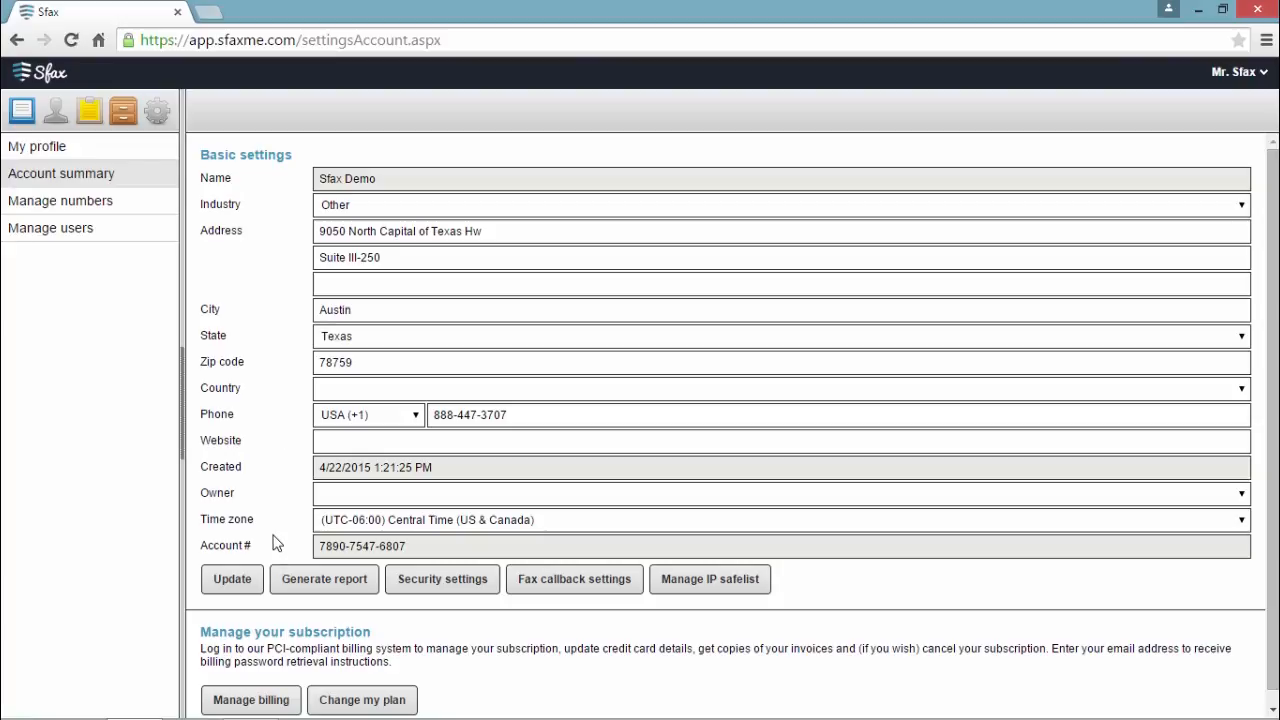
pyautogui.click(310, 580)
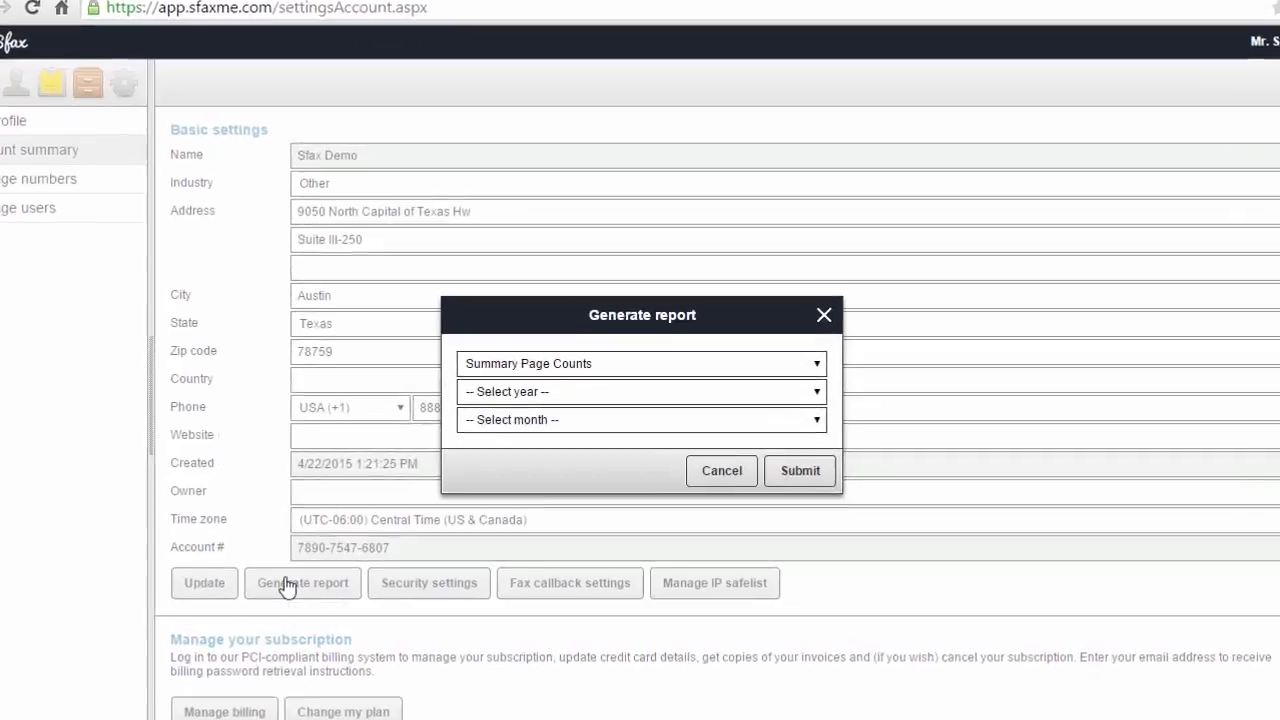
pyautogui.click(487, 393)
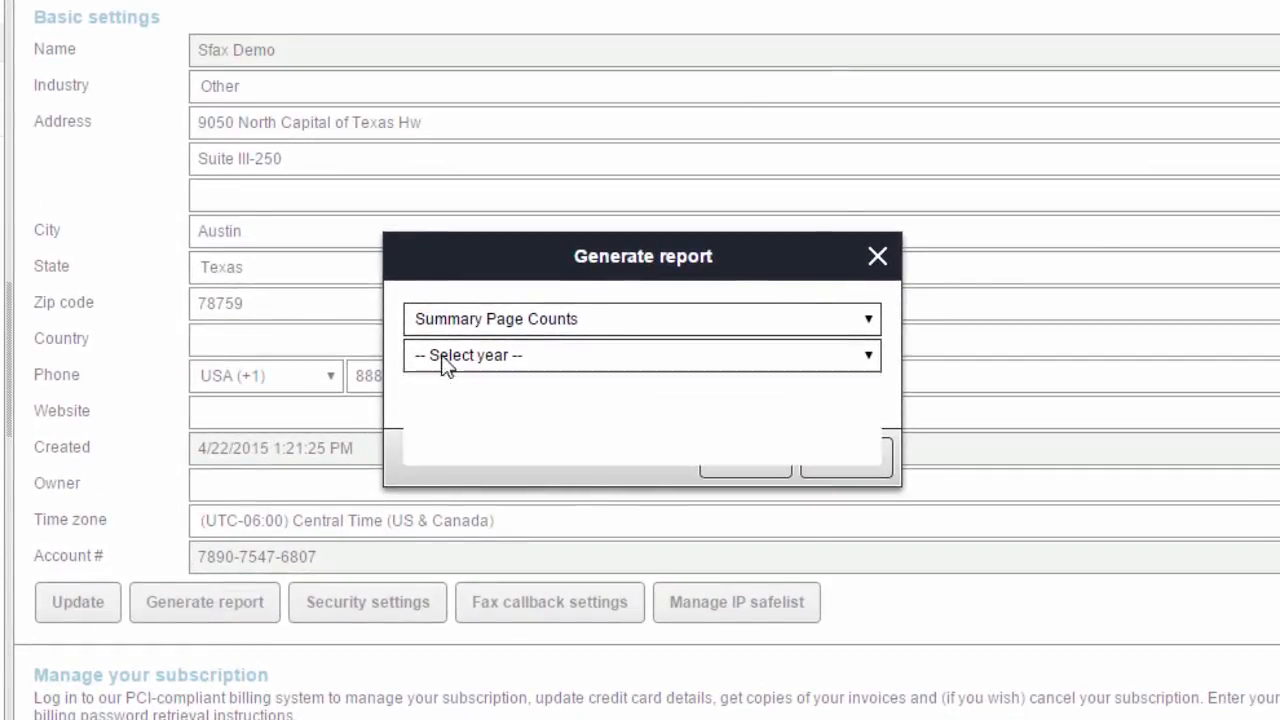
pyautogui.click(447, 398)
pyautogui.click(447, 397)
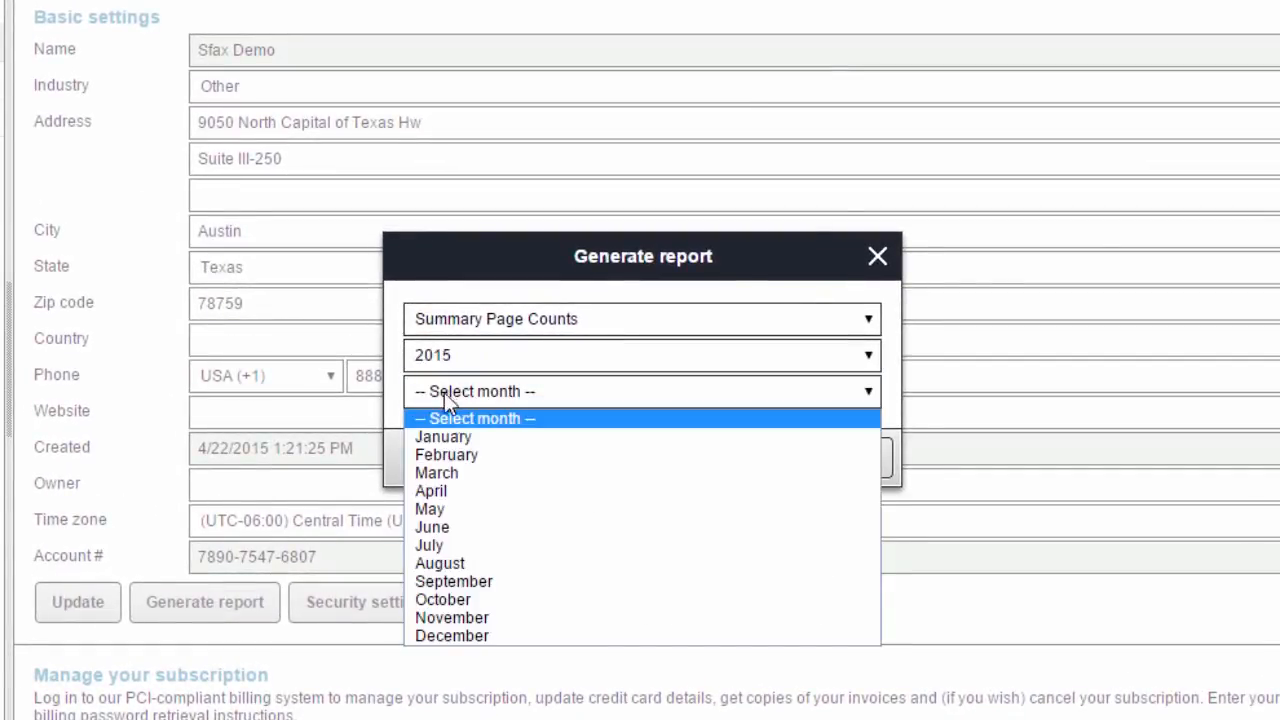
pyautogui.click(437, 508)
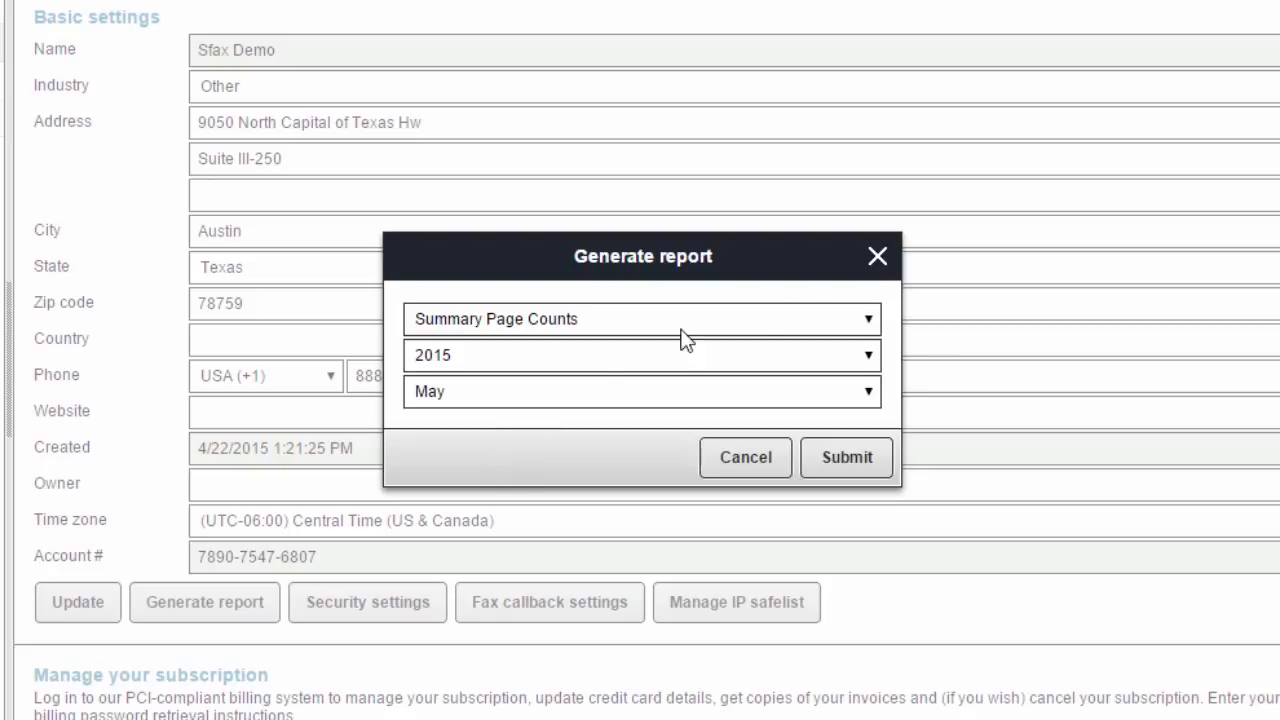
pyautogui.click(878, 258)
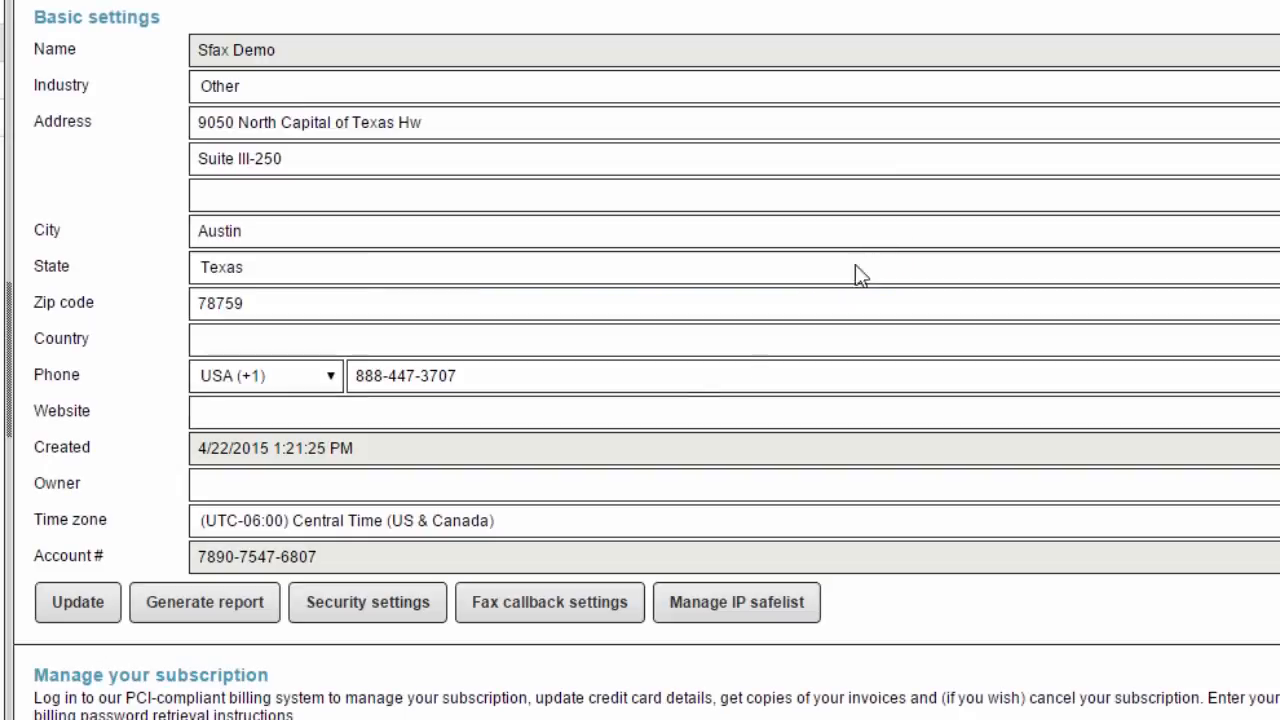
pyautogui.click(370, 608)
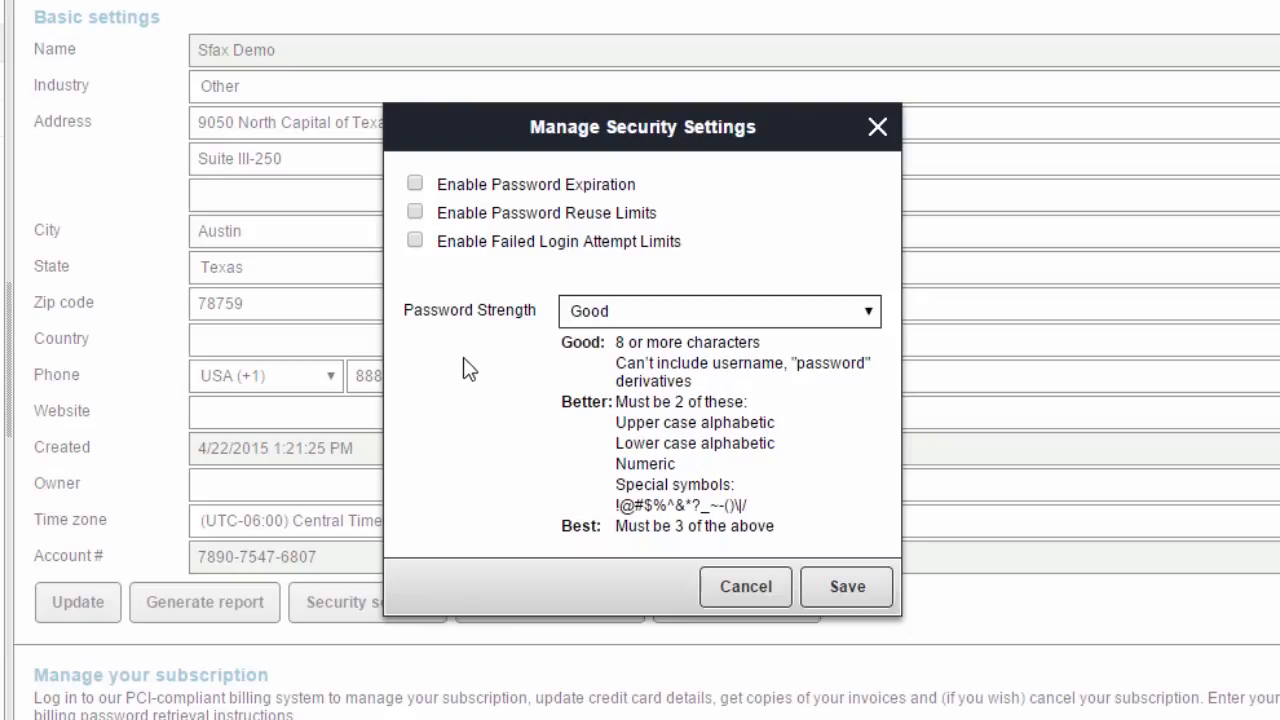
pyautogui.click(415, 184)
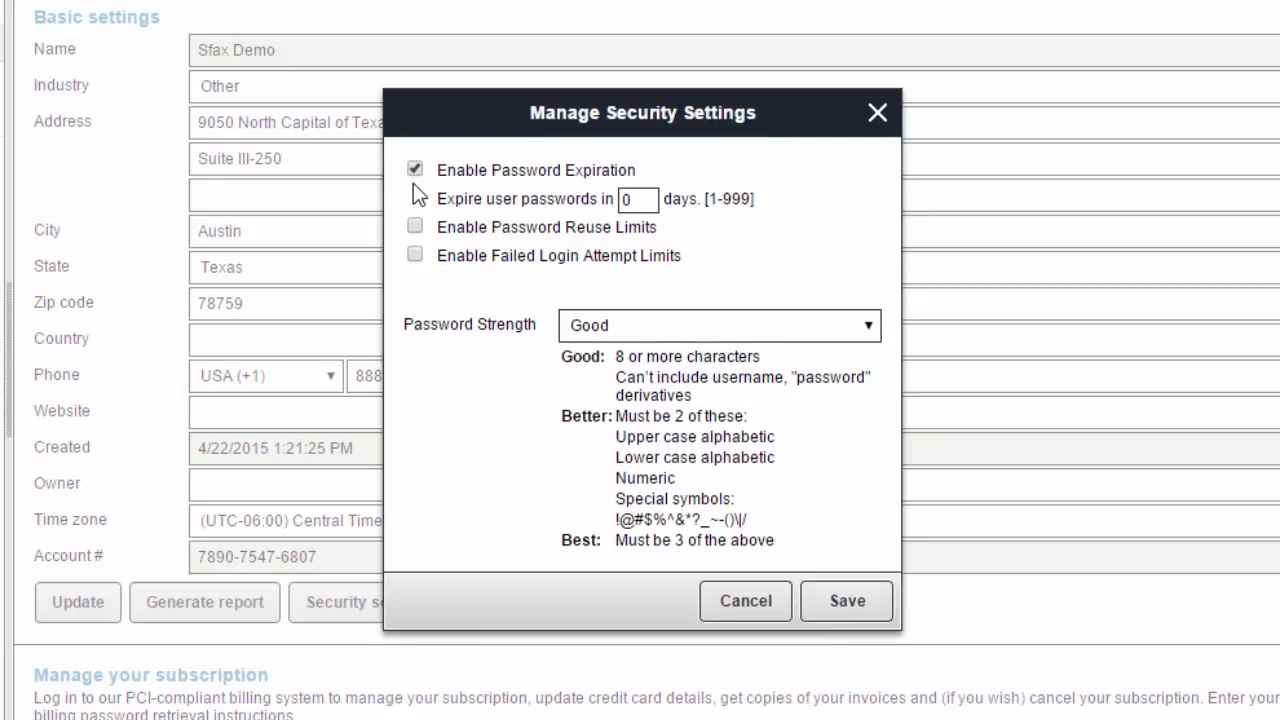
pyautogui.click(415, 172)
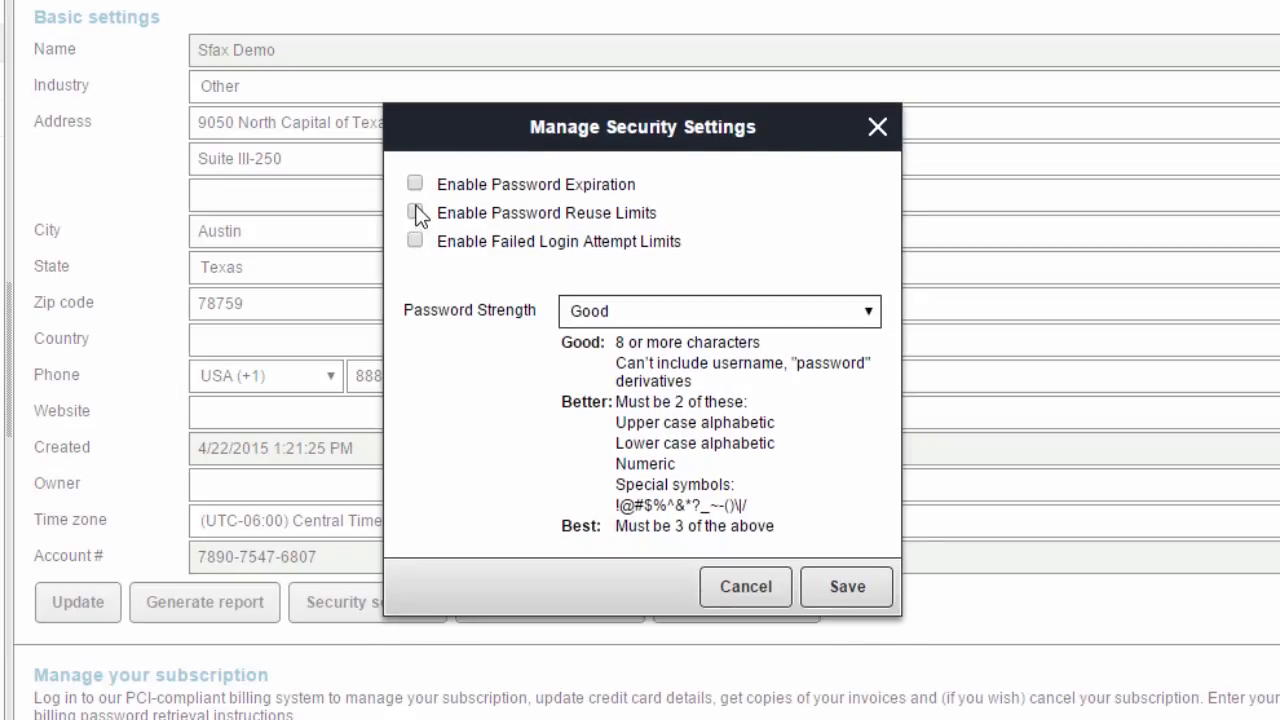
pyautogui.click(415, 200)
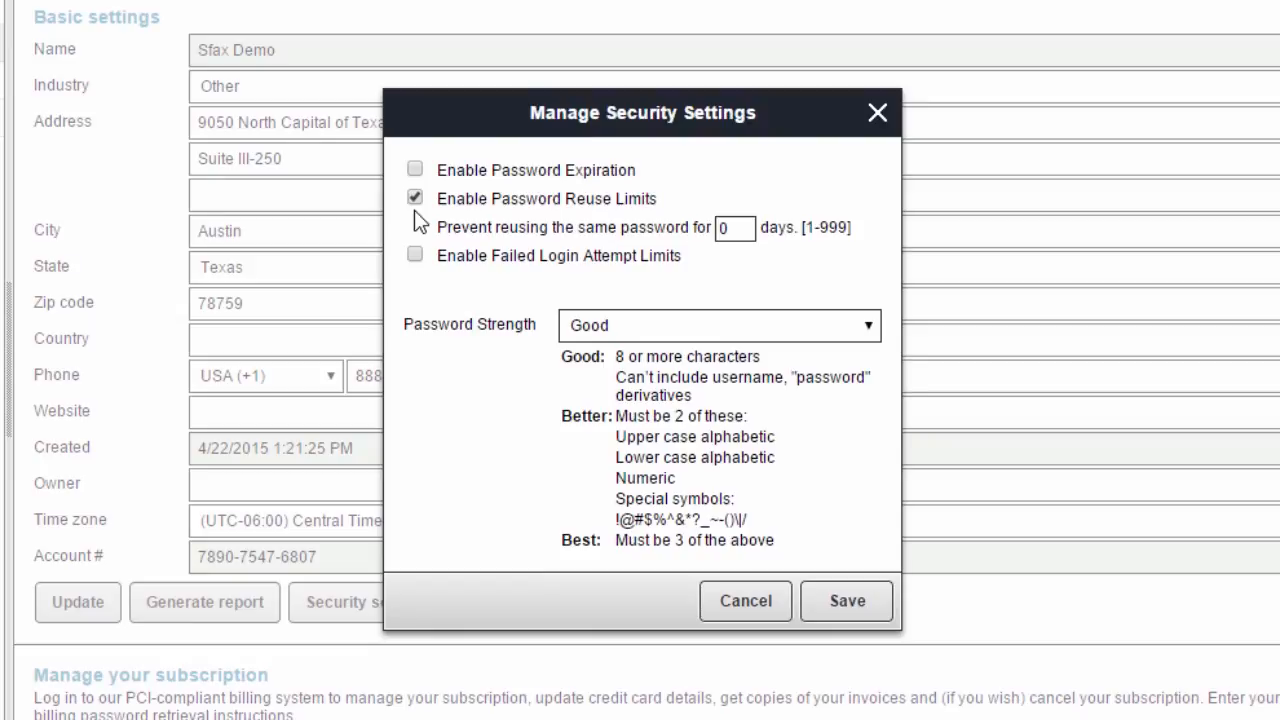
pyautogui.click(415, 199)
pyautogui.click(415, 228)
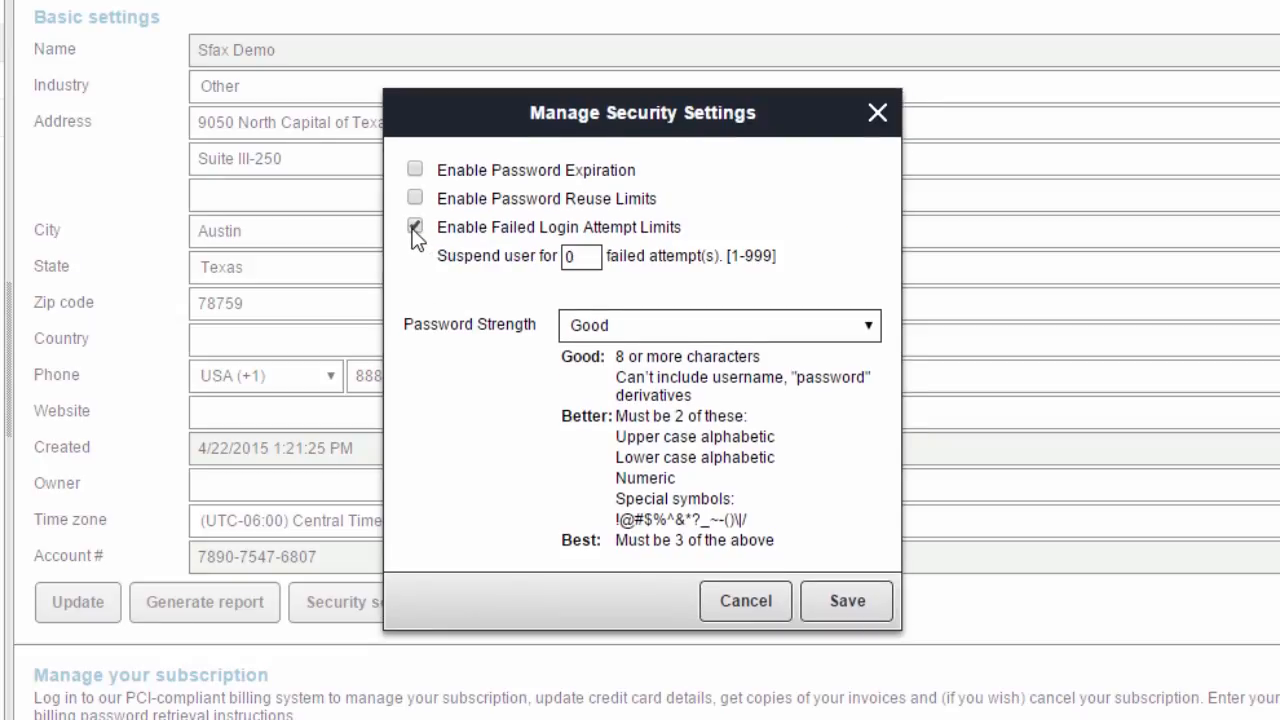
pyautogui.click(414, 228)
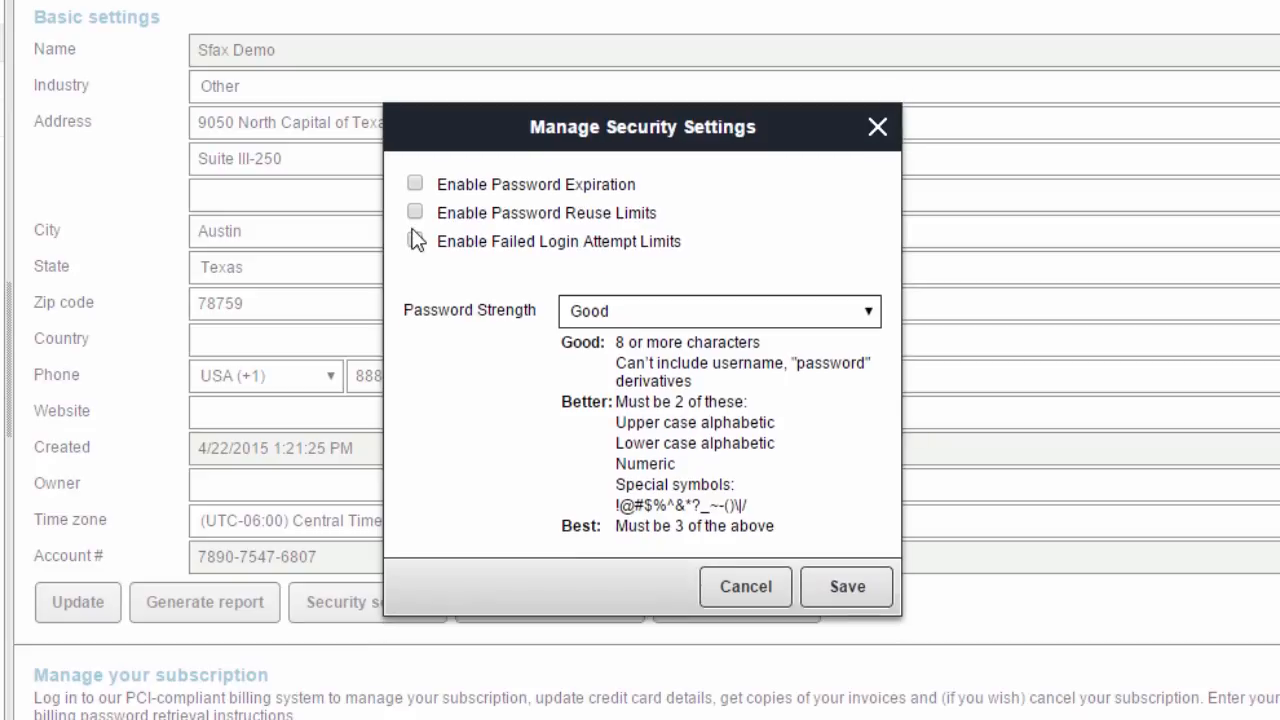
pyautogui.click(871, 311)
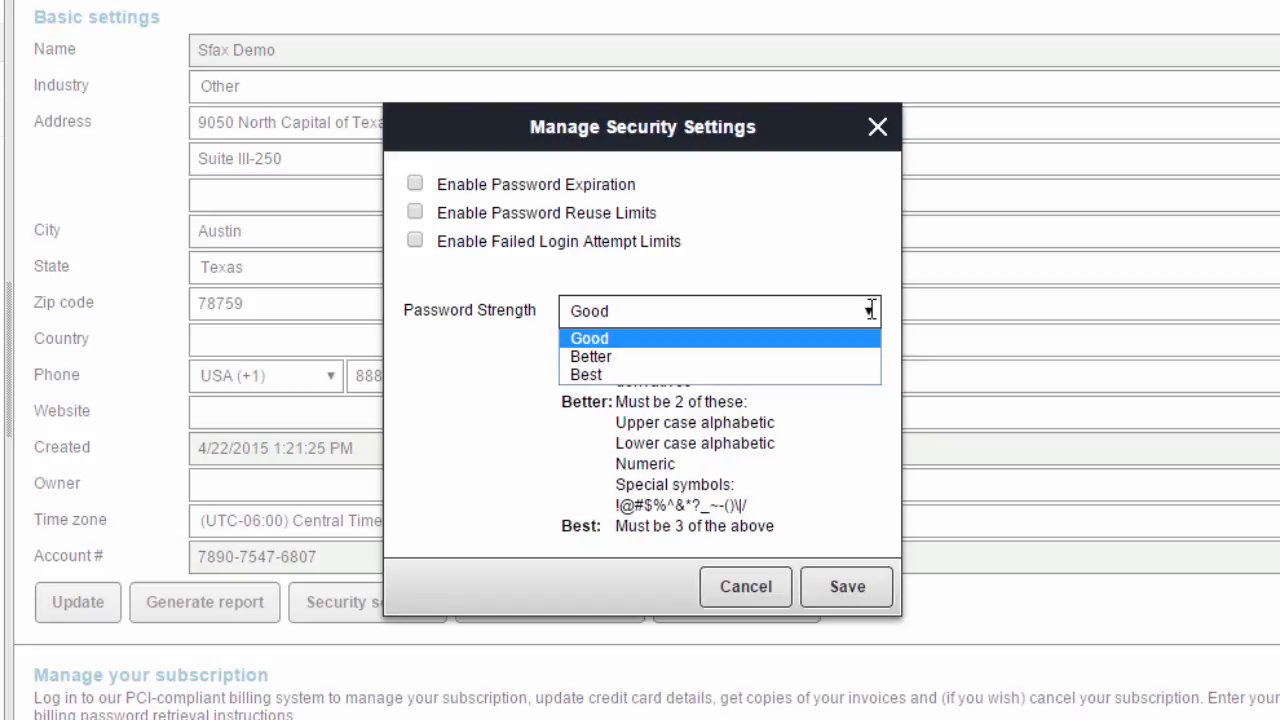
pyautogui.click(871, 311)
pyautogui.click(750, 590)
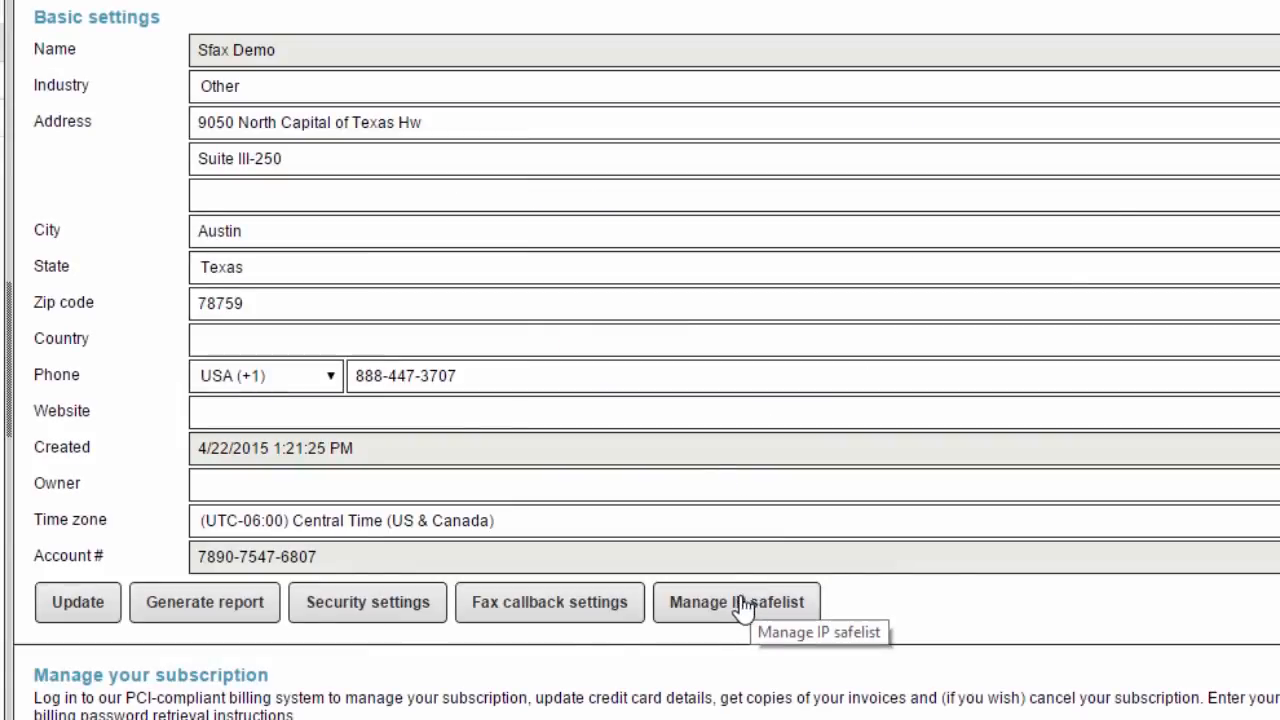
# Step: Enable the IP safelist with 66.99.111.111/113 (Austin Office) and save it
pyautogui.click(735, 612)
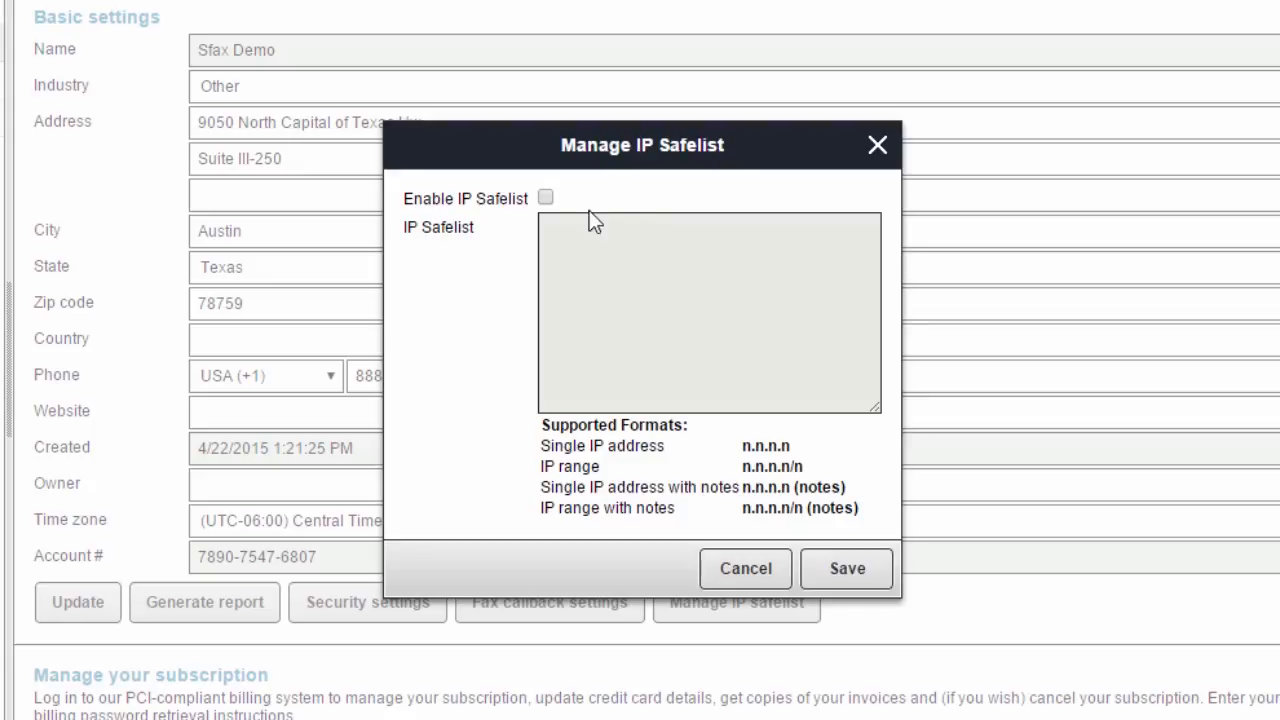
pyautogui.click(546, 196)
pyautogui.click(570, 230)
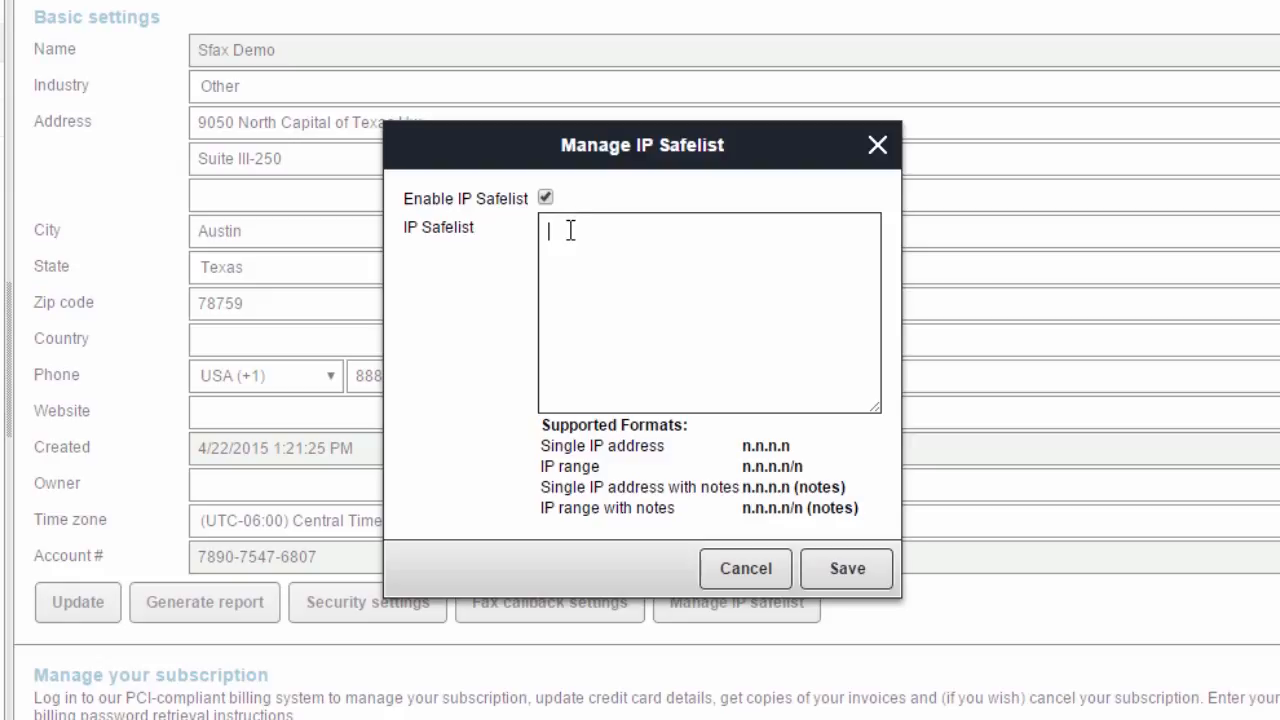
pyautogui.write('66.99.111.111/113 (Austin Office)')
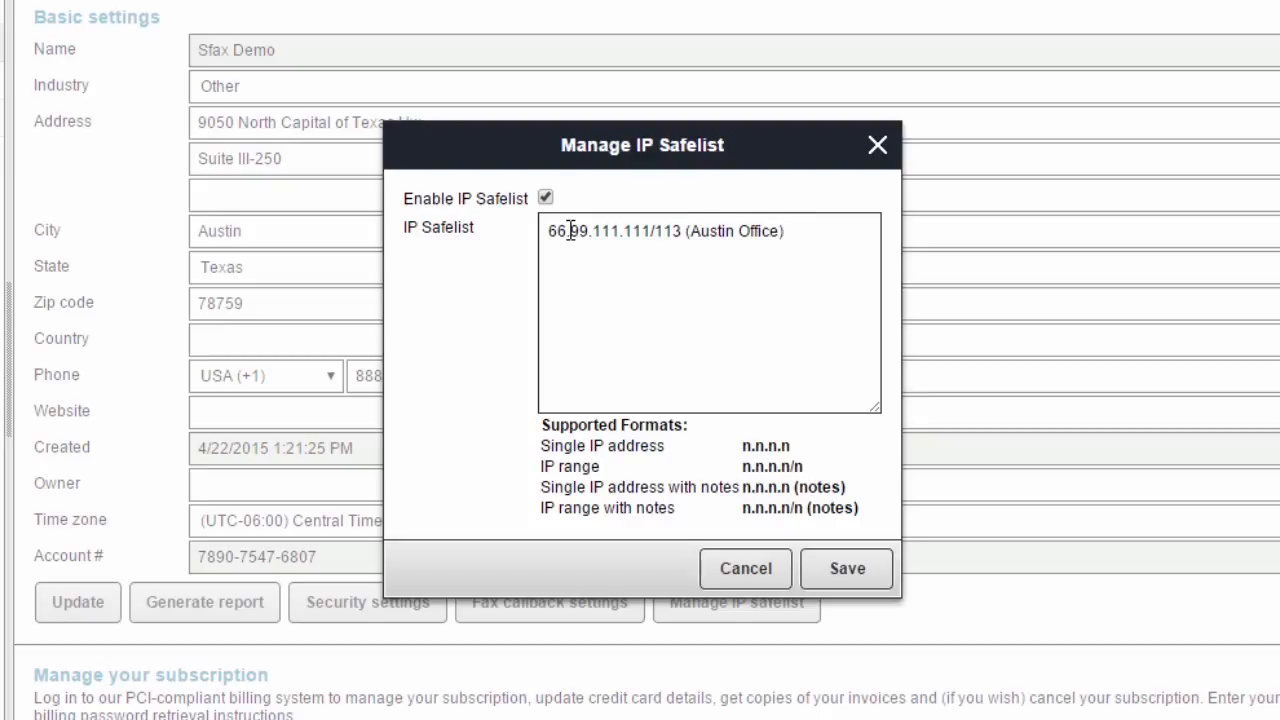
pyautogui.click(826, 576)
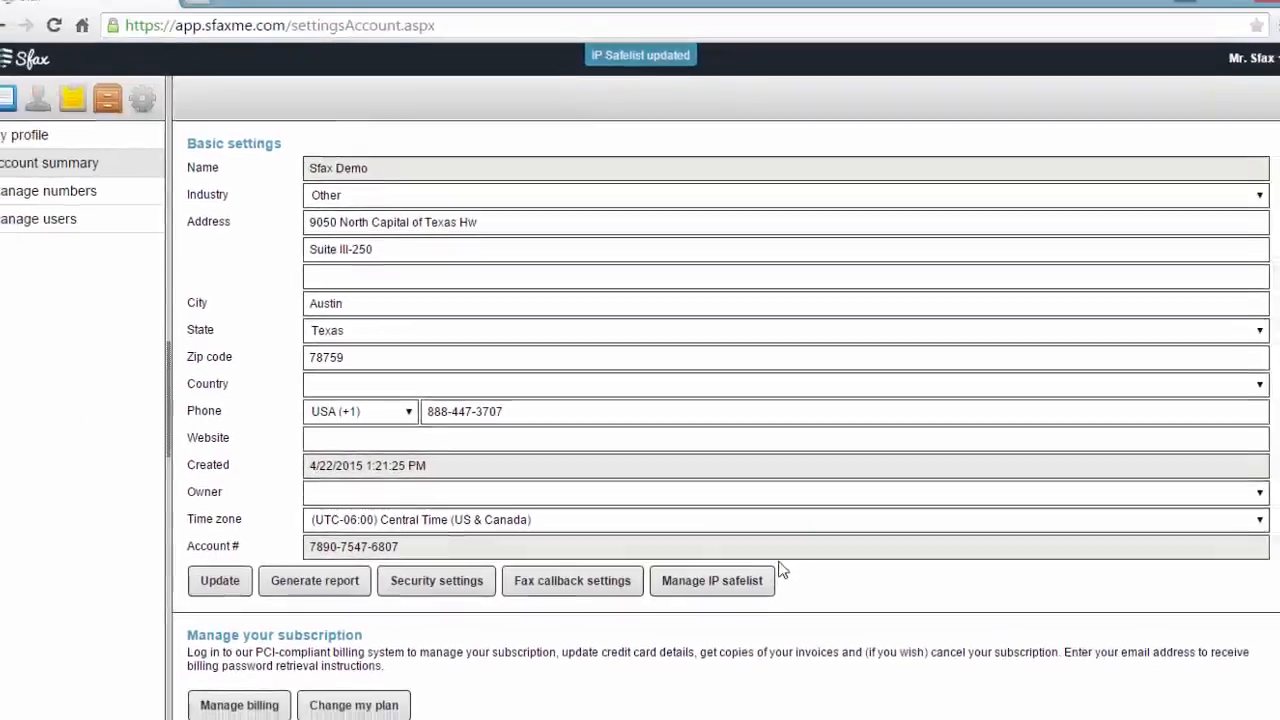
pyautogui.scroll(-1, 573, 630)
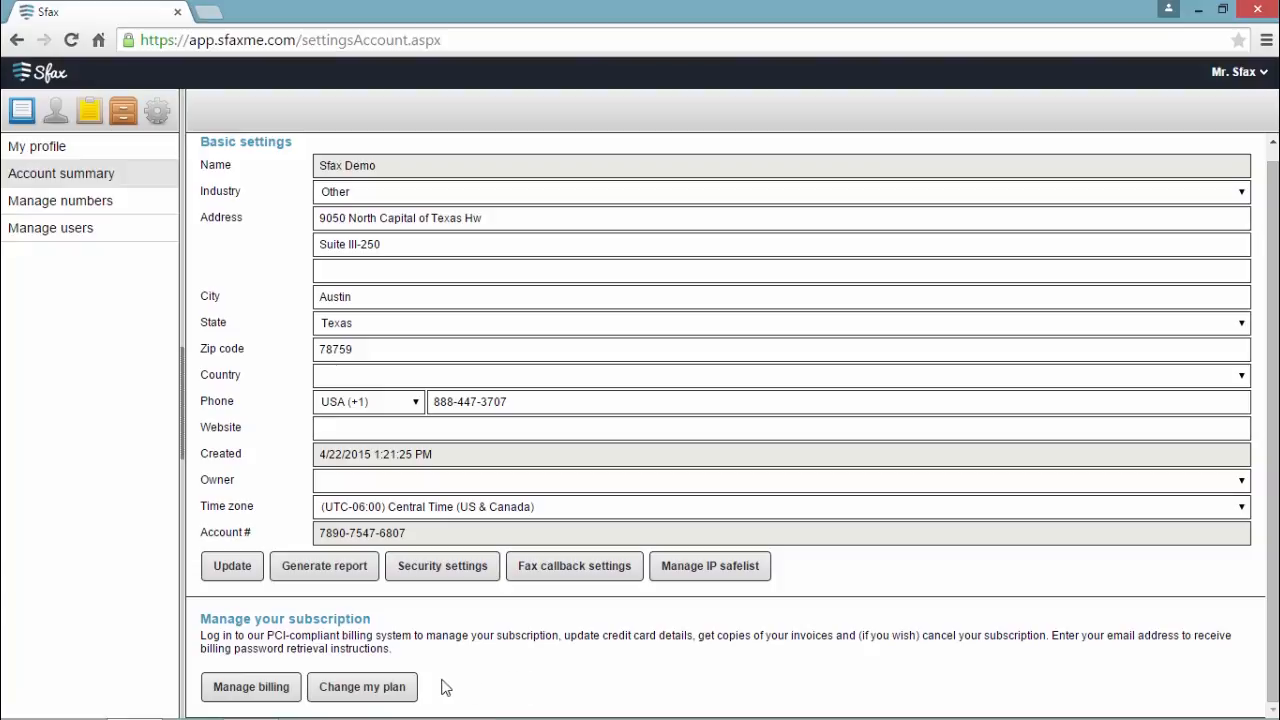
pyautogui.click(250, 687)
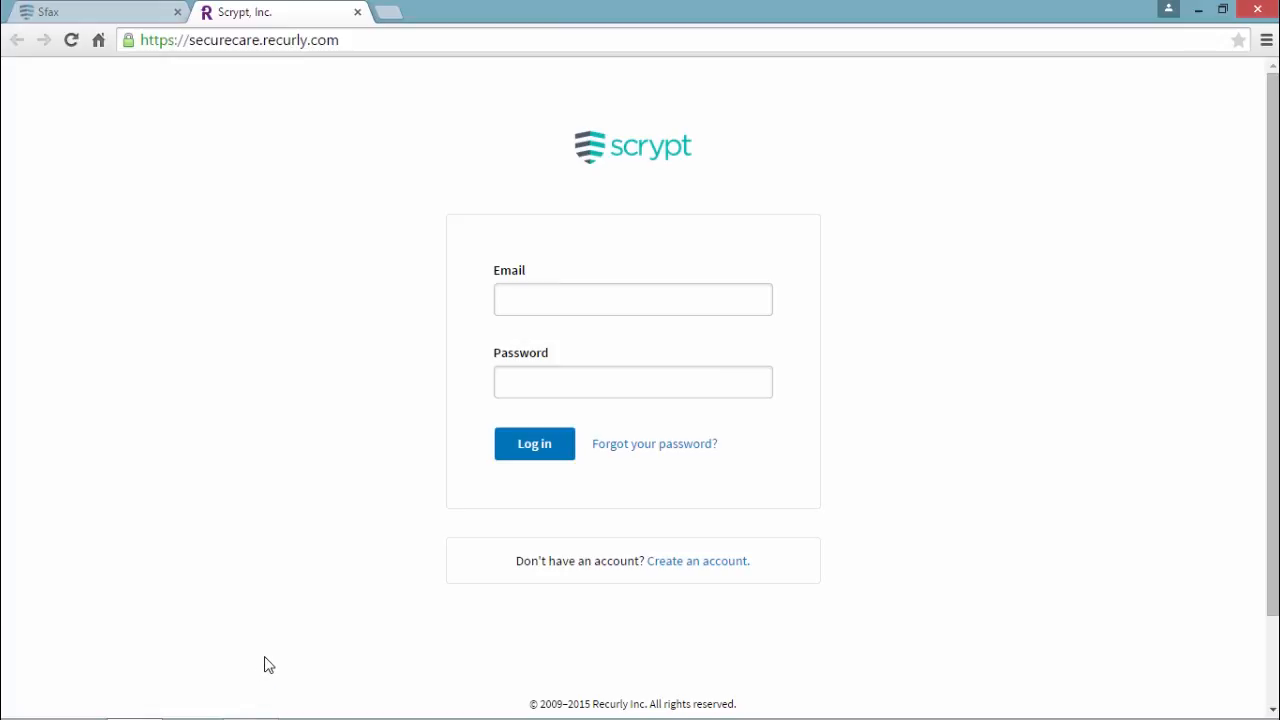
pyautogui.click(357, 12)
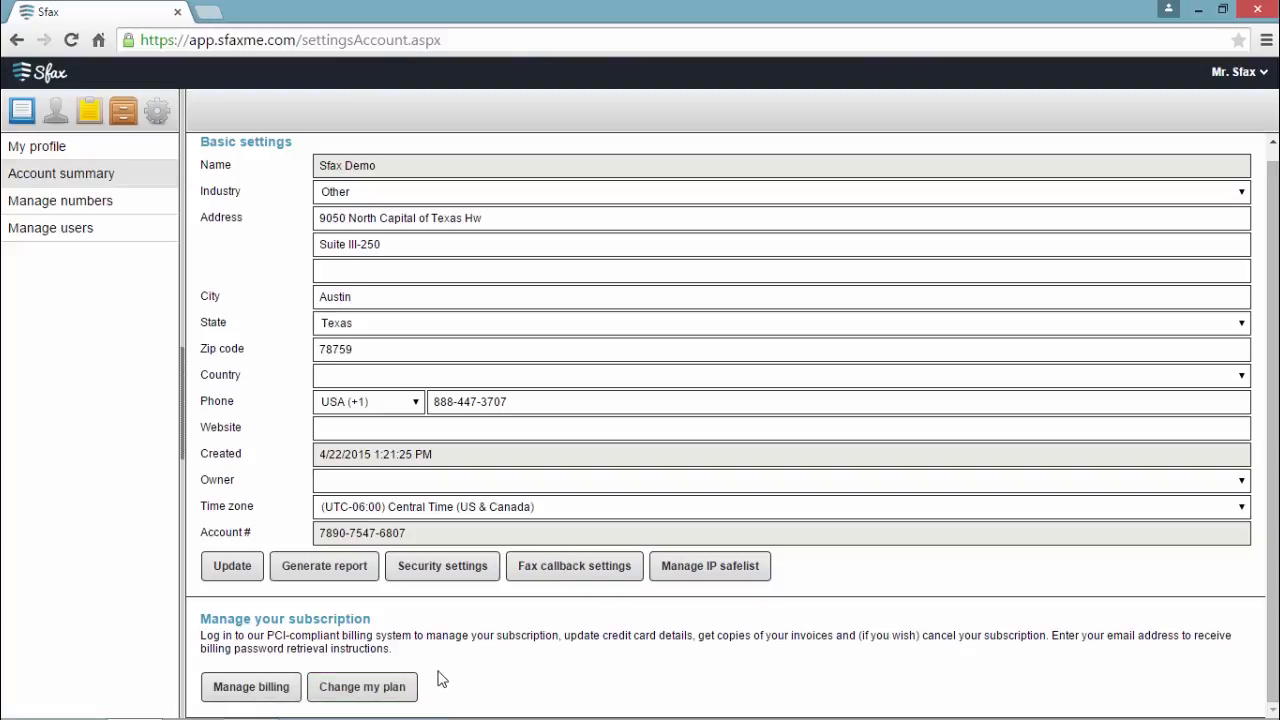
# Step: On the Records fax number, grant the second assigned user Outgoing faxing and submit
pyautogui.click(58, 208)
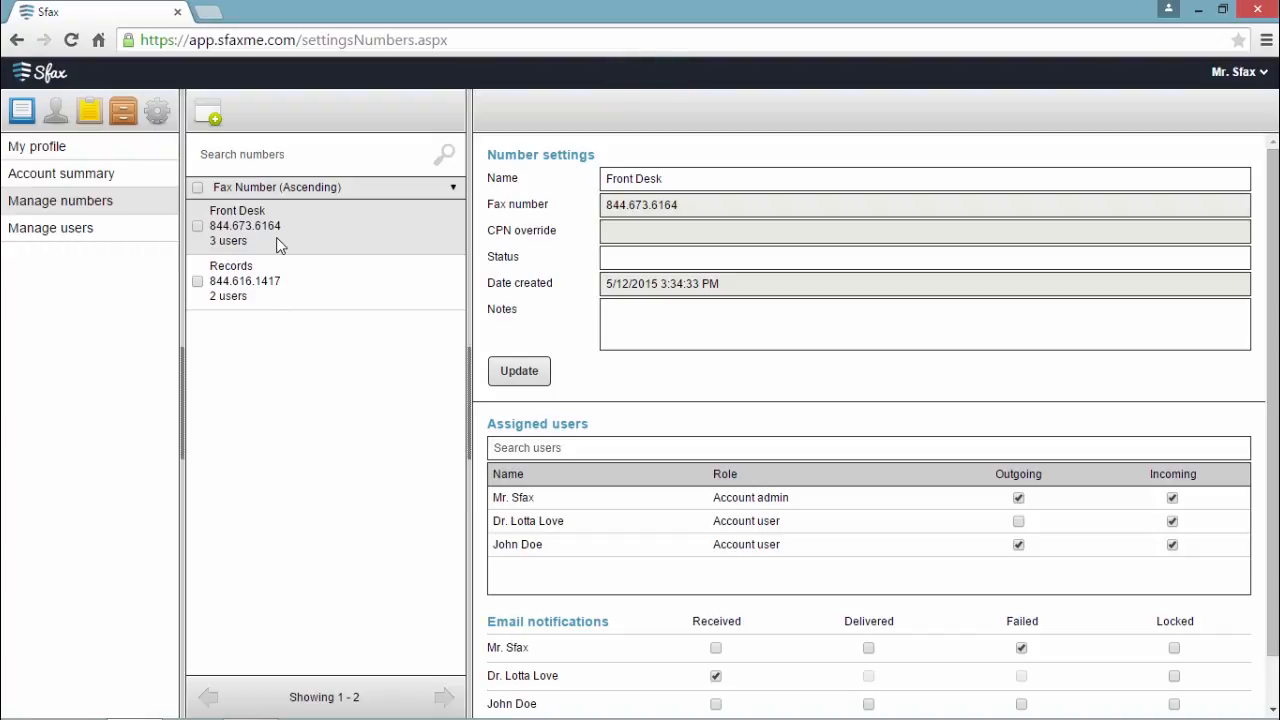
pyautogui.click(308, 289)
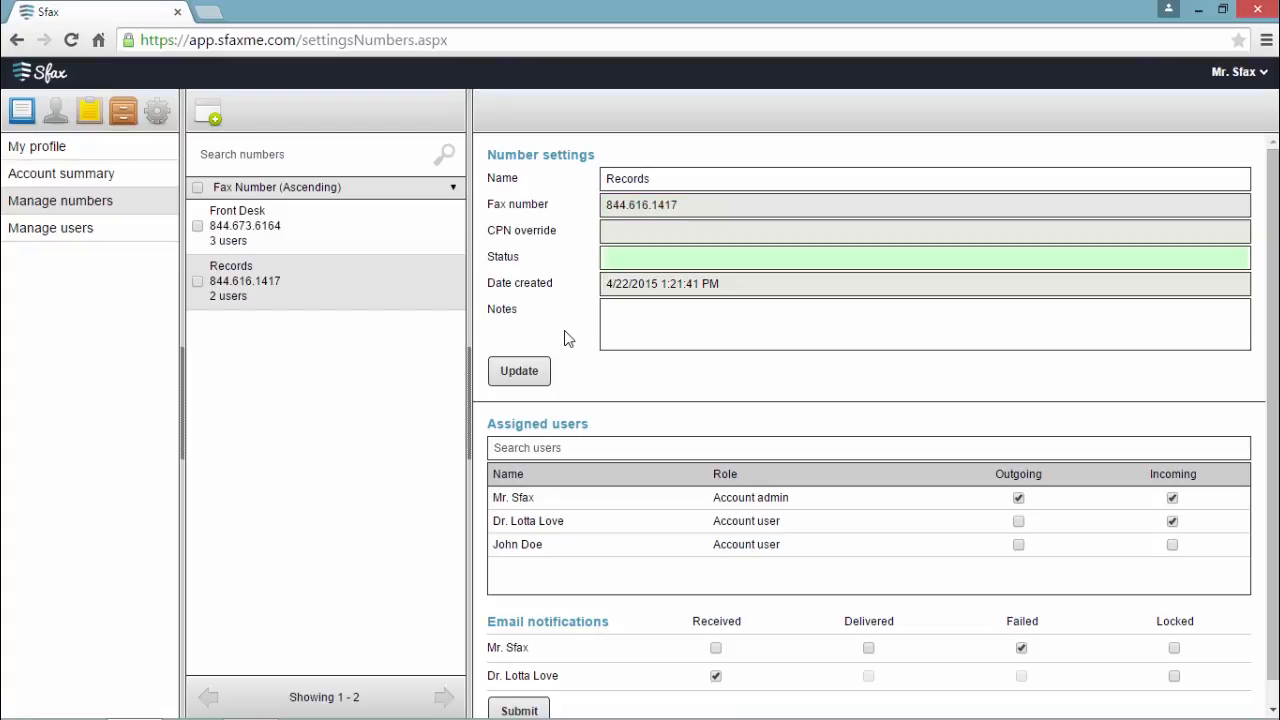
pyautogui.click(637, 262)
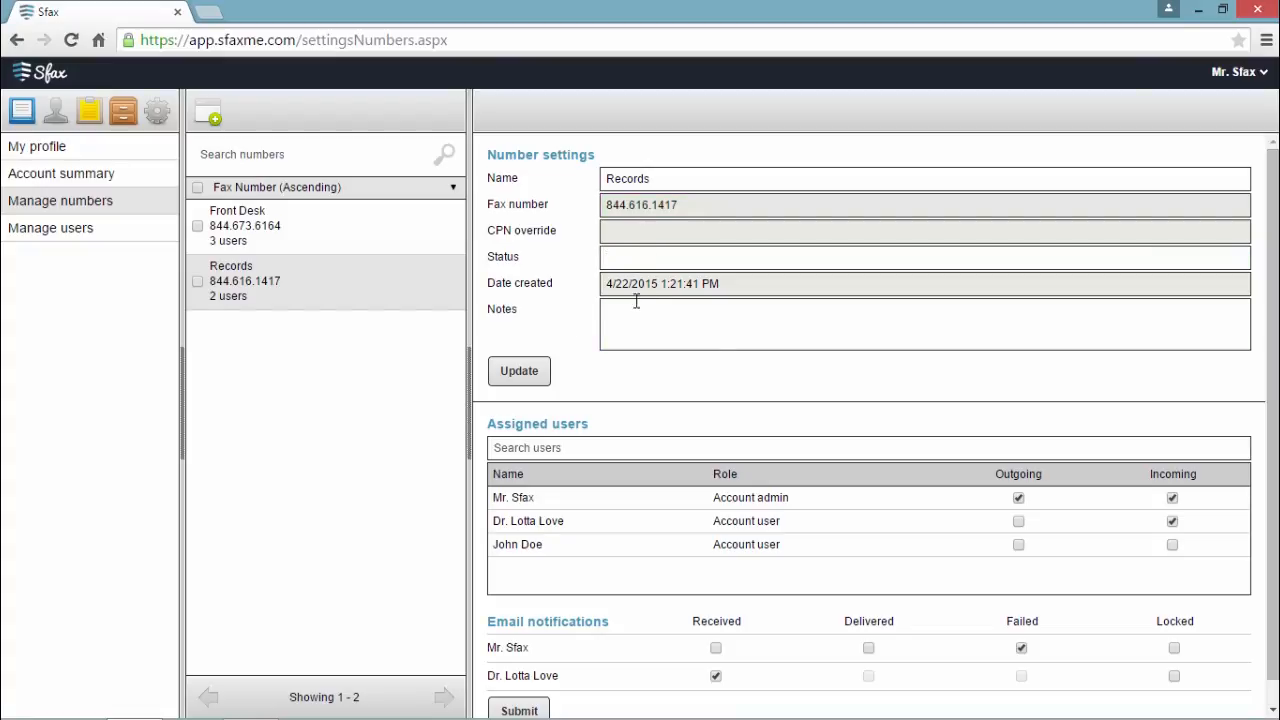
pyautogui.doubleClick(638, 177)
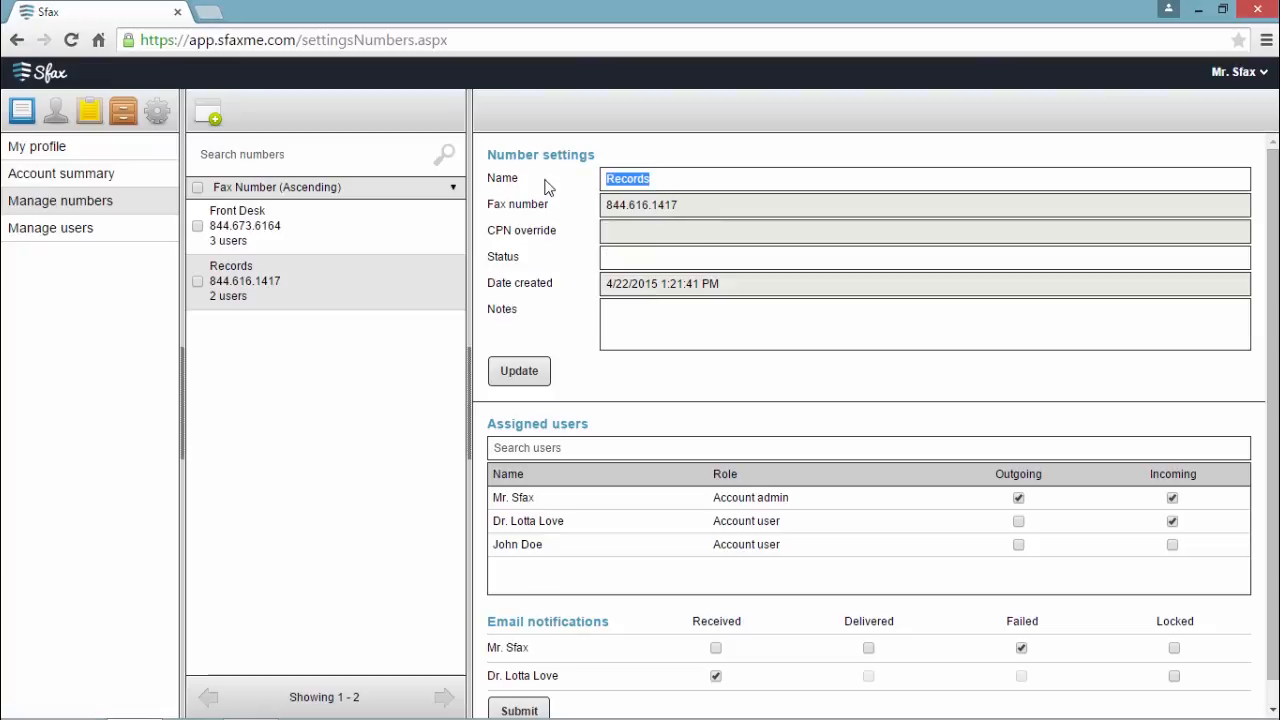
pyautogui.click(629, 411)
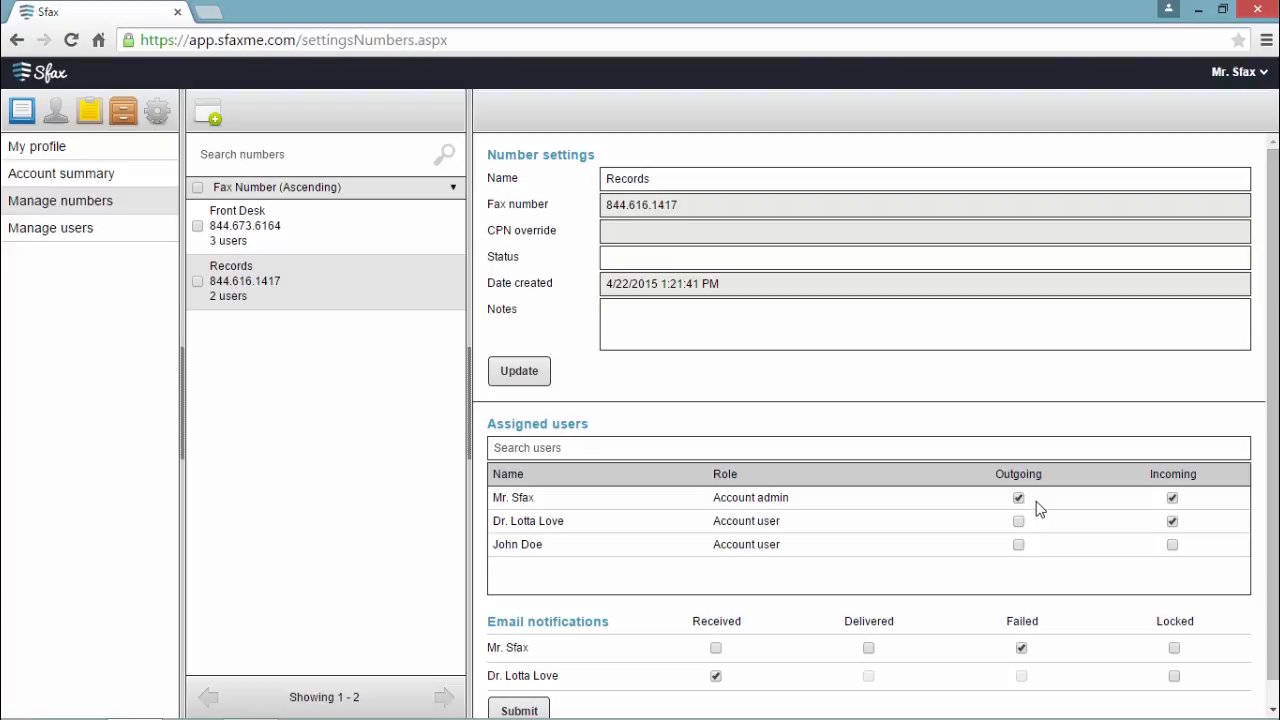
pyautogui.click(1018, 521)
pyautogui.scroll(-1, 1068, 542)
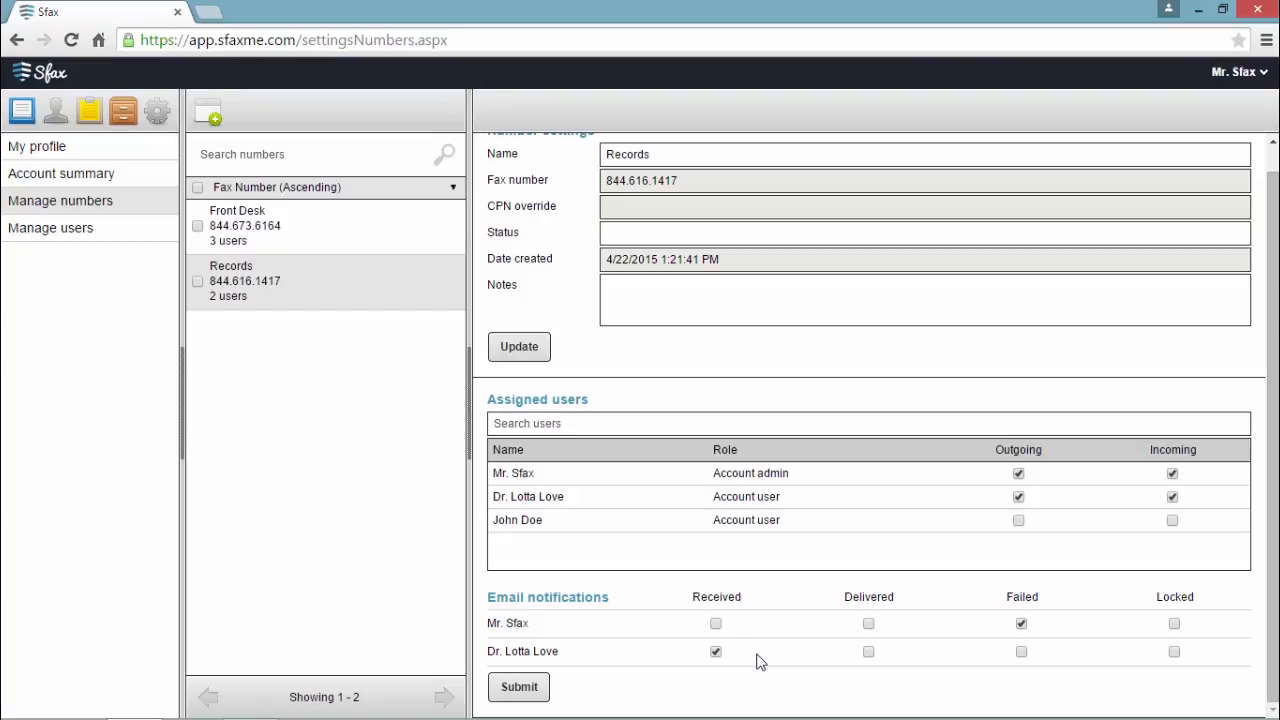
pyautogui.click(516, 690)
pyautogui.click(210, 113)
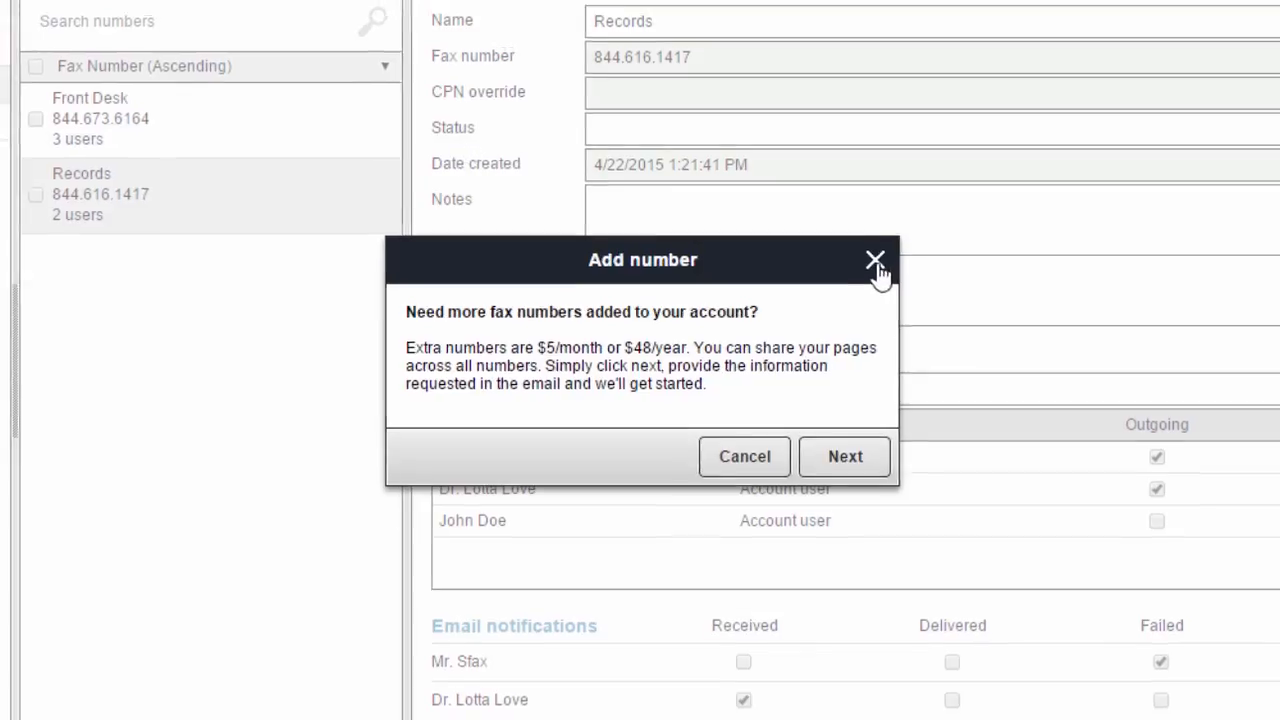
pyautogui.click(877, 258)
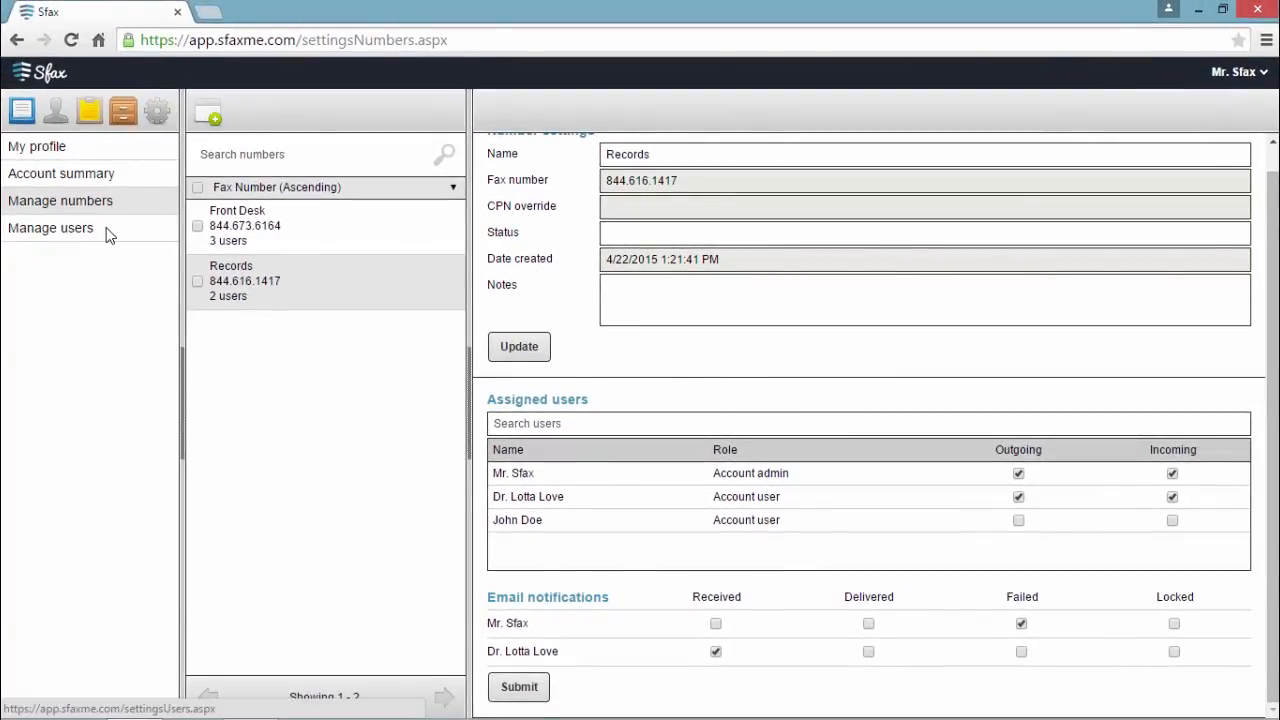
# Step: In Manage users, change the first user's role to Account admin
pyautogui.click(109, 230)
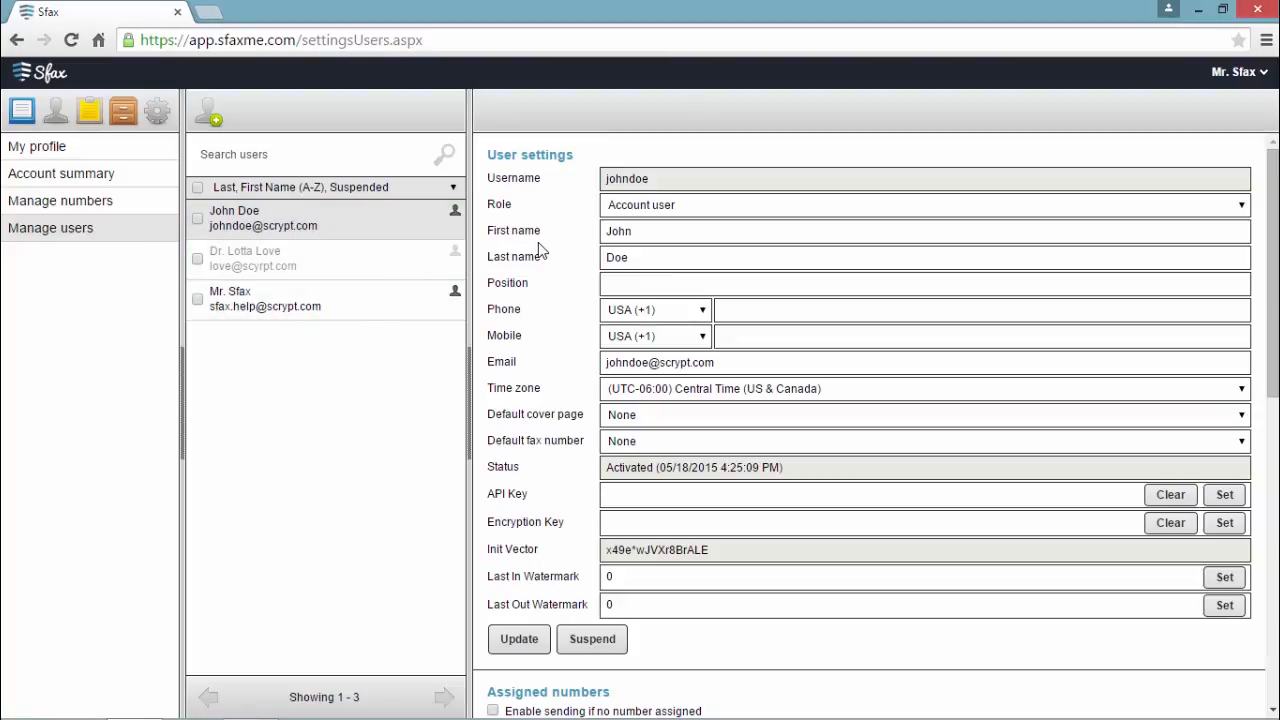
pyautogui.click(695, 208)
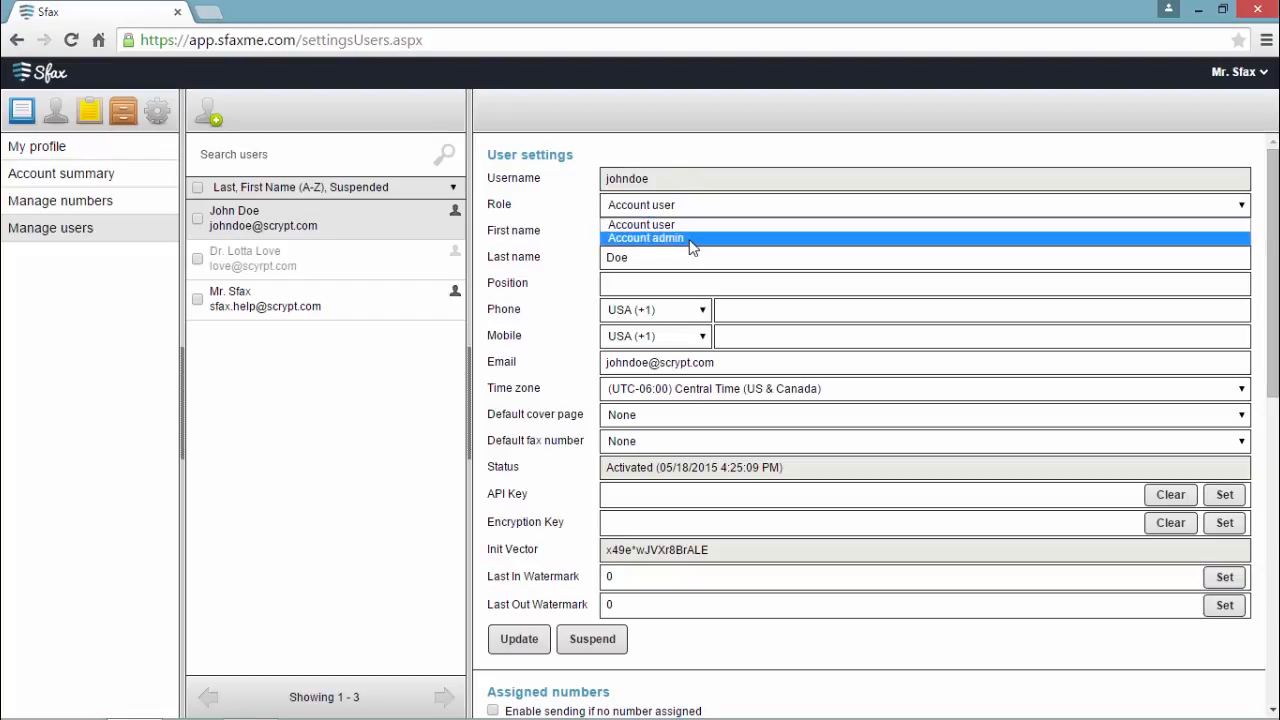
pyautogui.click(686, 239)
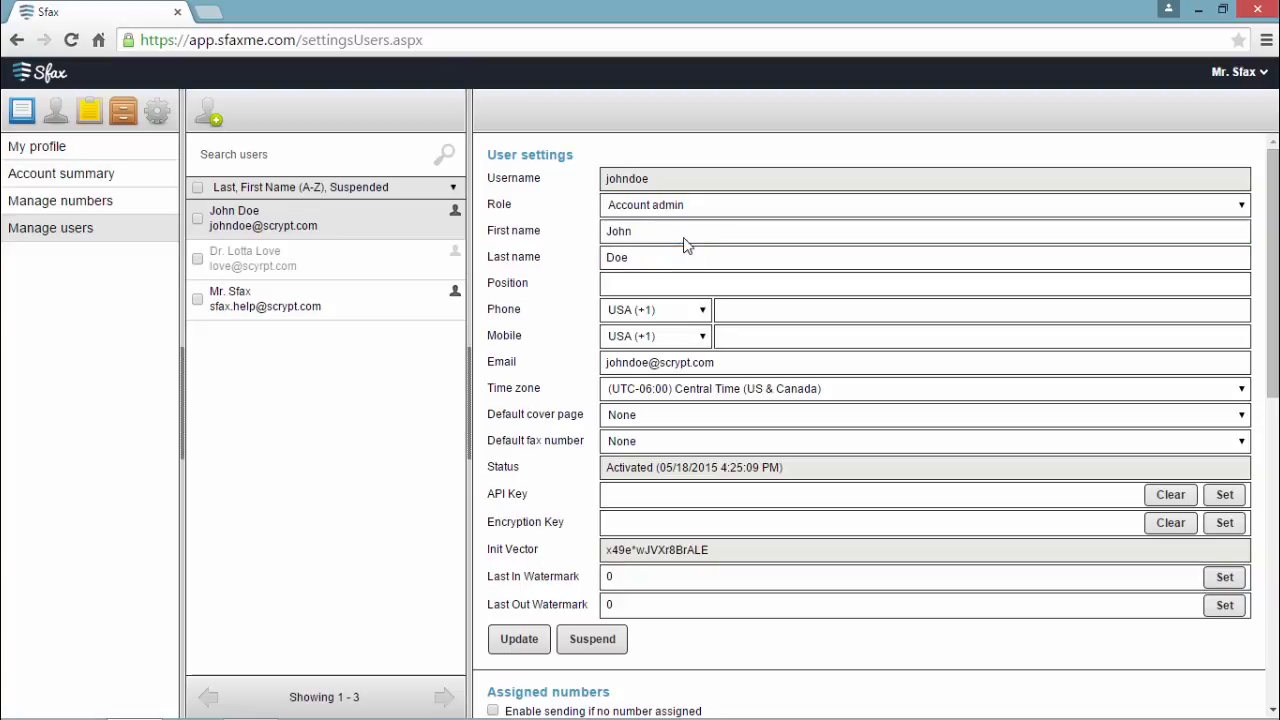
pyautogui.moveTo(672, 258); pyautogui.dragTo(574, 261)
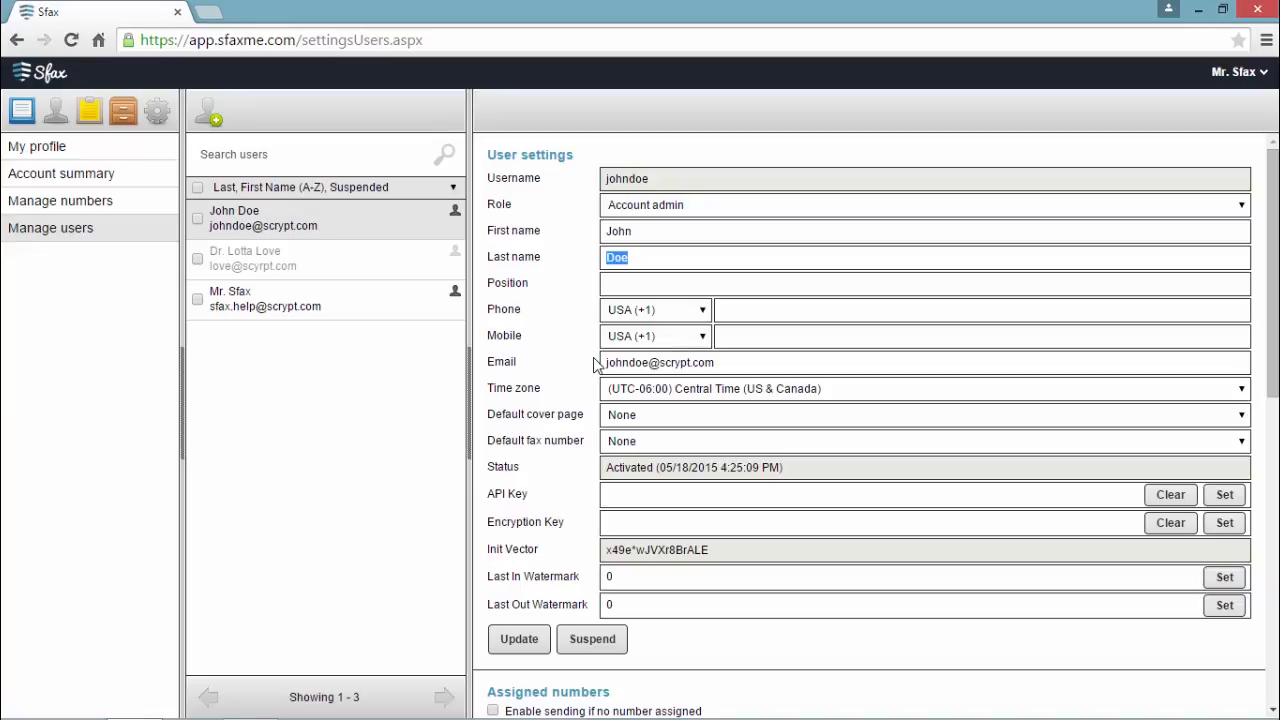
# Step: Suspend the user, then unsuspend them so the status is Activated again
pyautogui.click(593, 643)
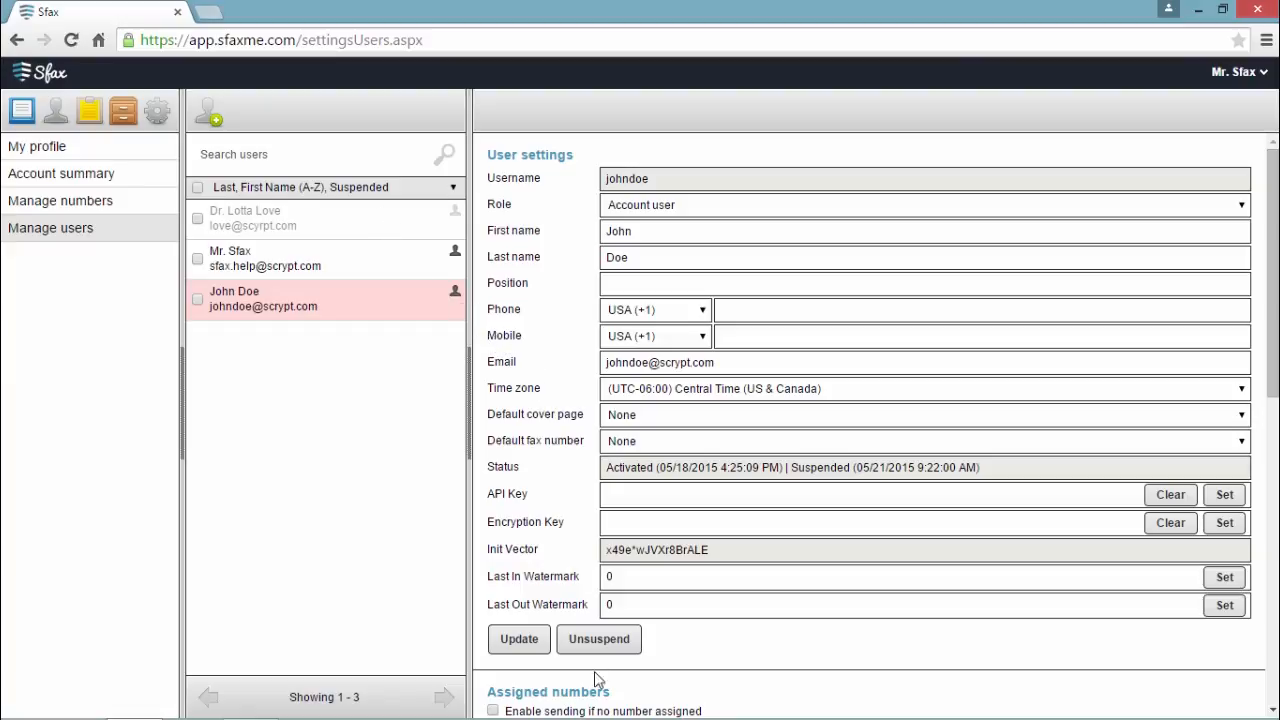
pyautogui.click(601, 641)
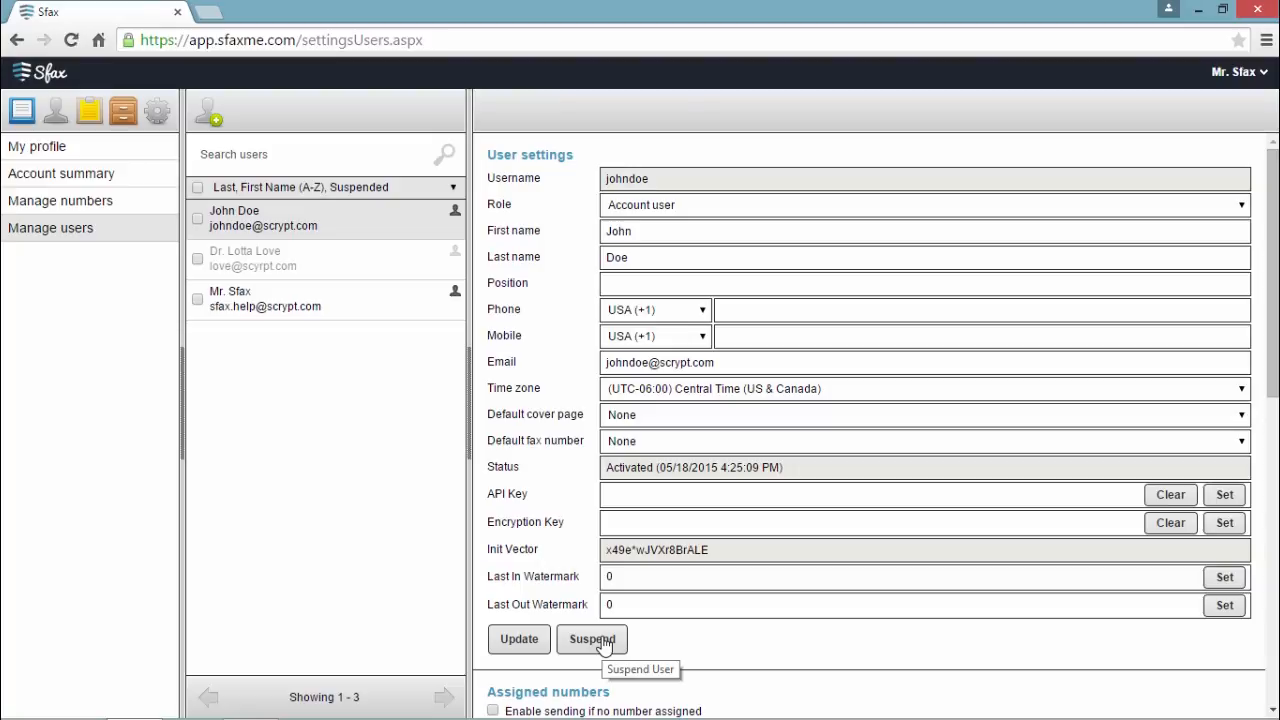
# Step: Give the user Records Incoming and Outgoing access with Failed fax email alerts, and save
pyautogui.scroll(-5, 668, 640)
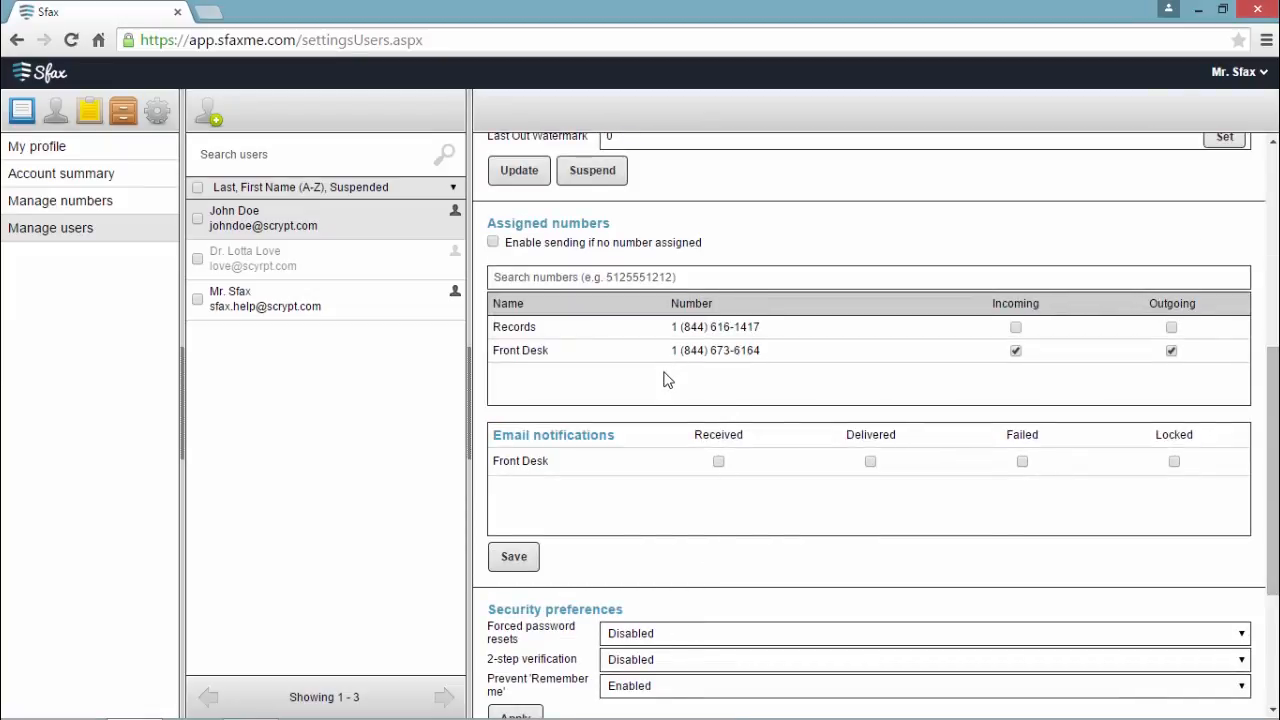
pyautogui.click(1016, 328)
pyautogui.click(1171, 329)
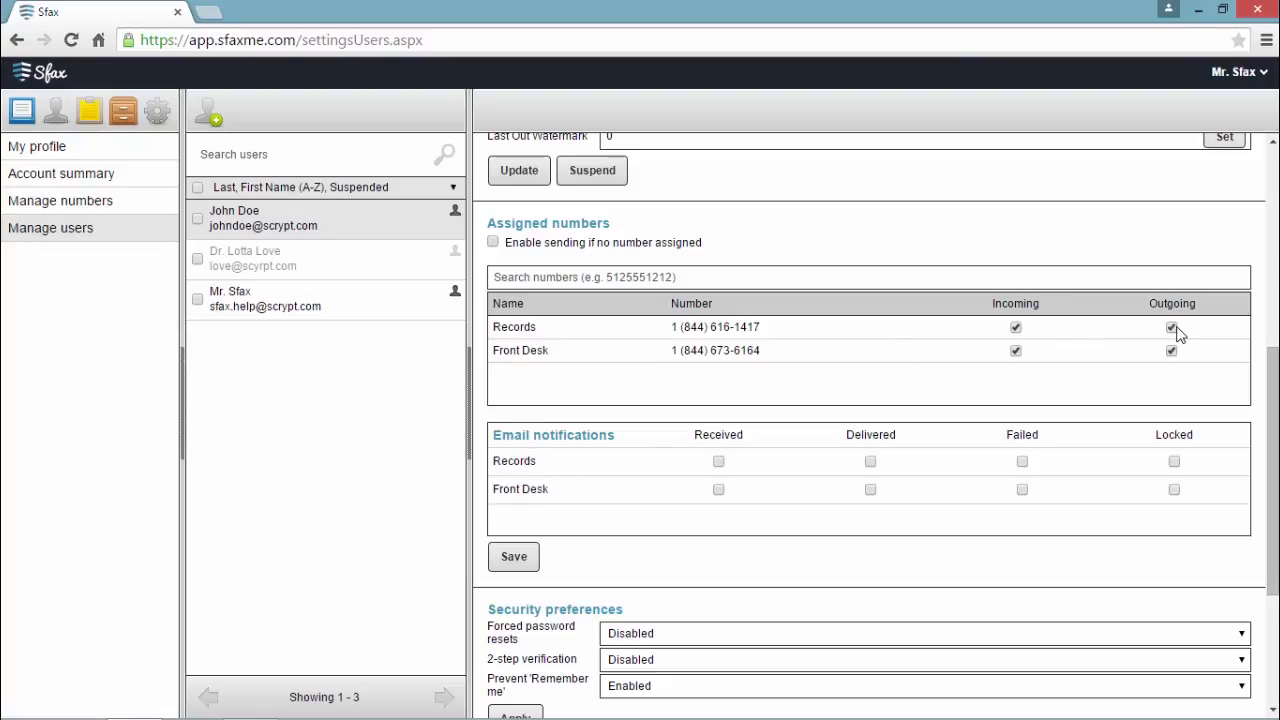
pyautogui.click(1021, 465)
pyautogui.click(511, 560)
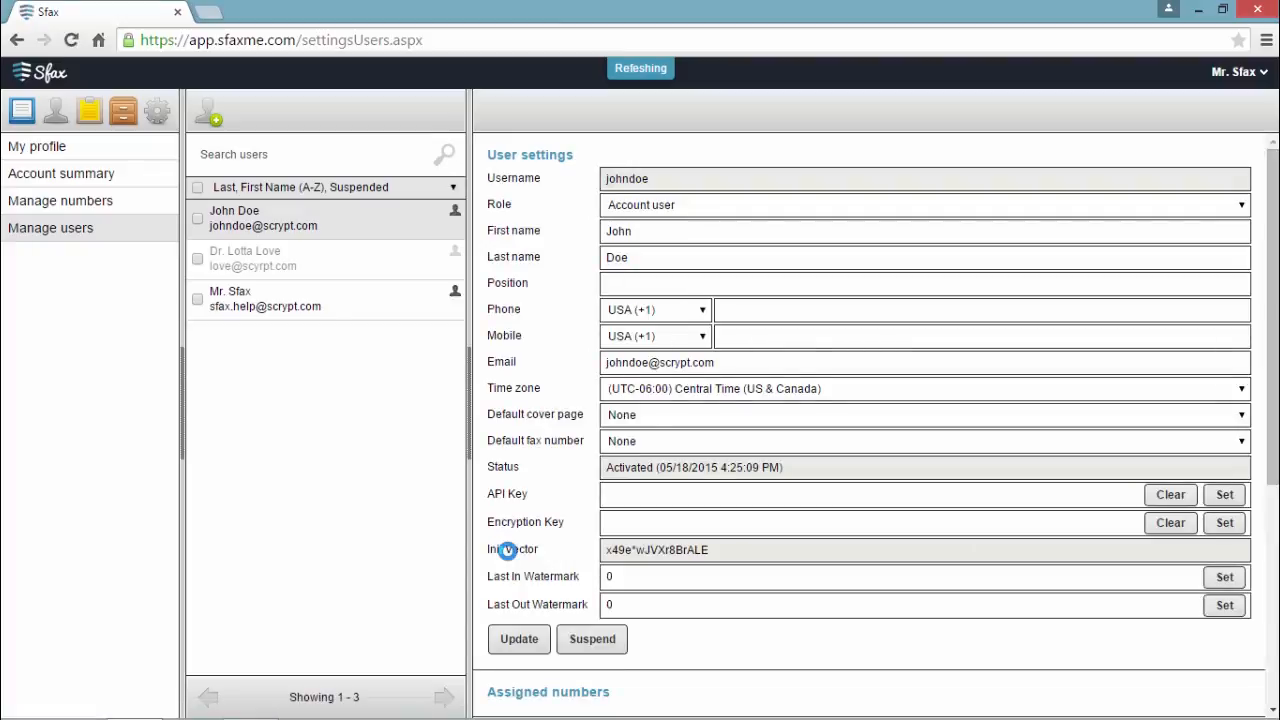
# Step: Remove the Delete faxes permission under Faxes > Working with faxes and update
pyautogui.scroll(-4, 510, 552)
pyautogui.scroll(-3, 510, 552)
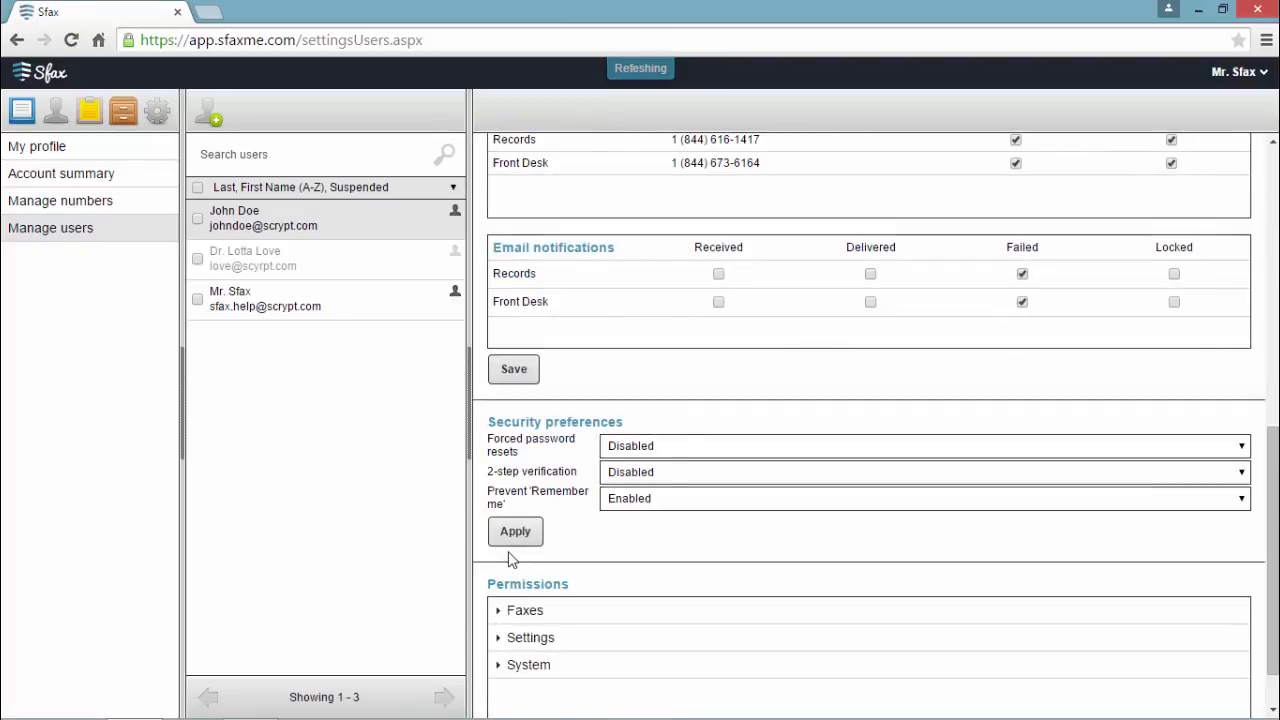
pyautogui.scroll(-1, 620, 550)
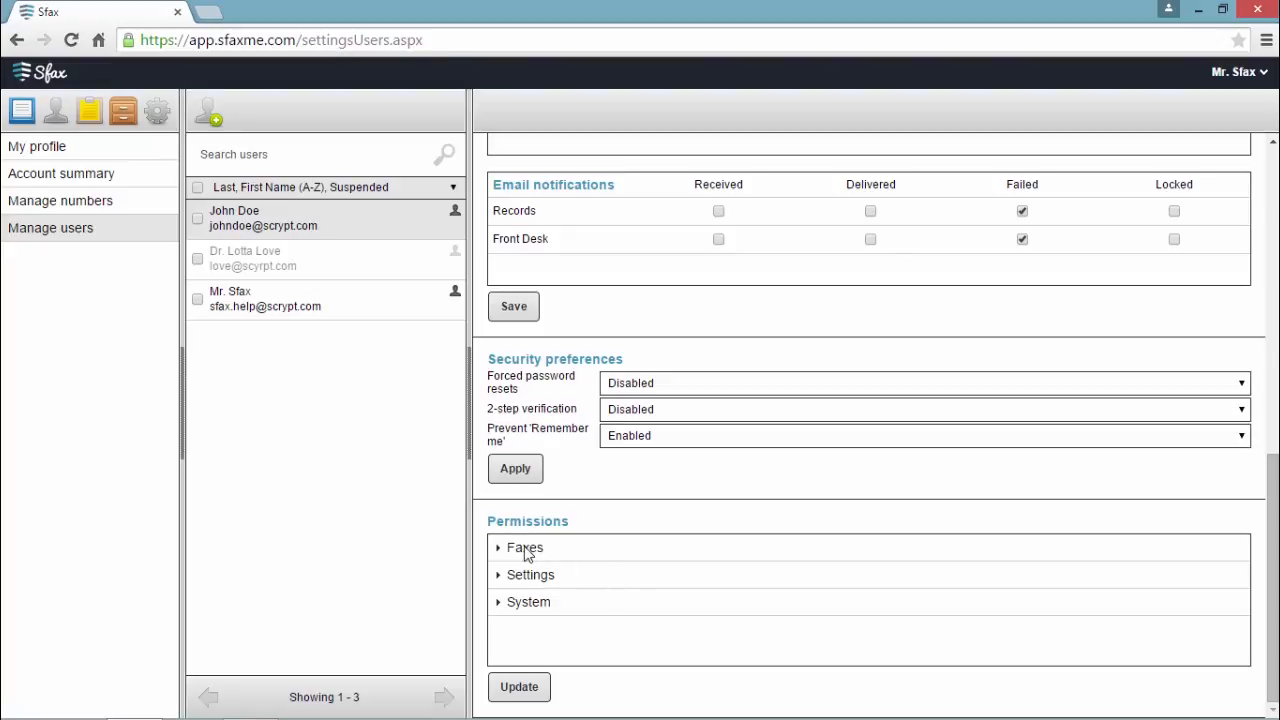
pyautogui.click(526, 548)
pyautogui.click(598, 599)
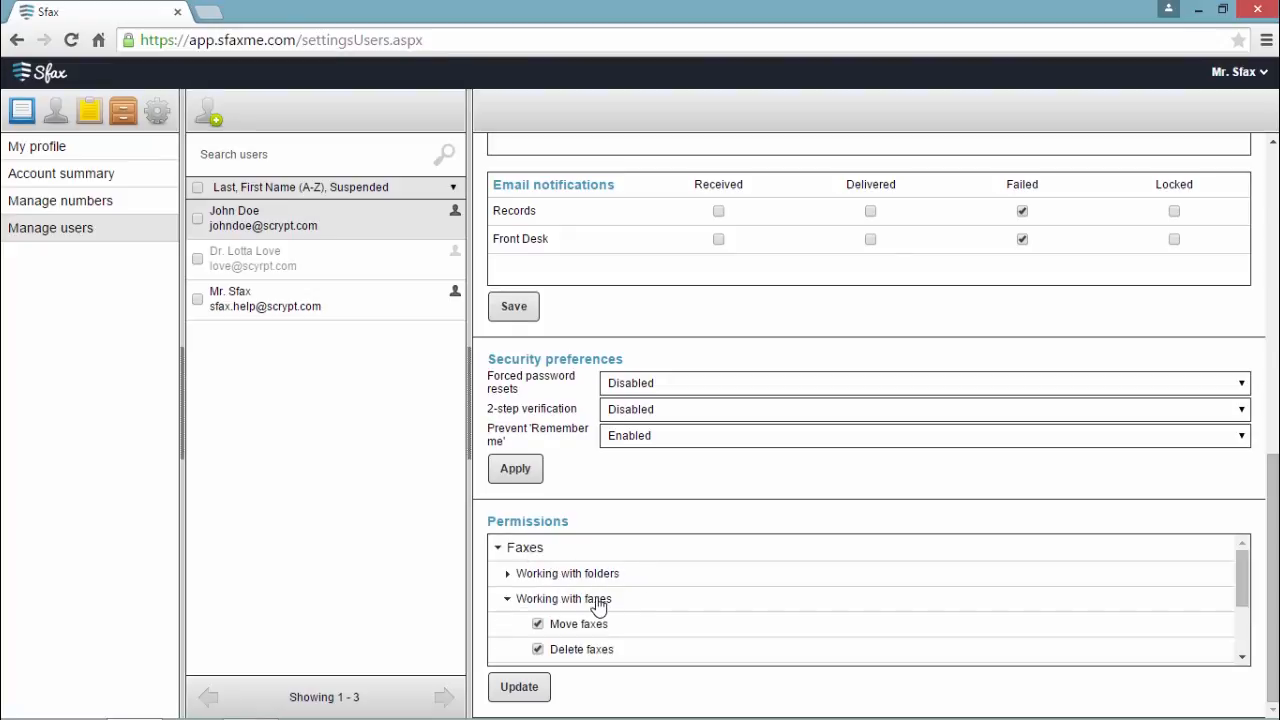
pyautogui.scroll(-2, 597, 606)
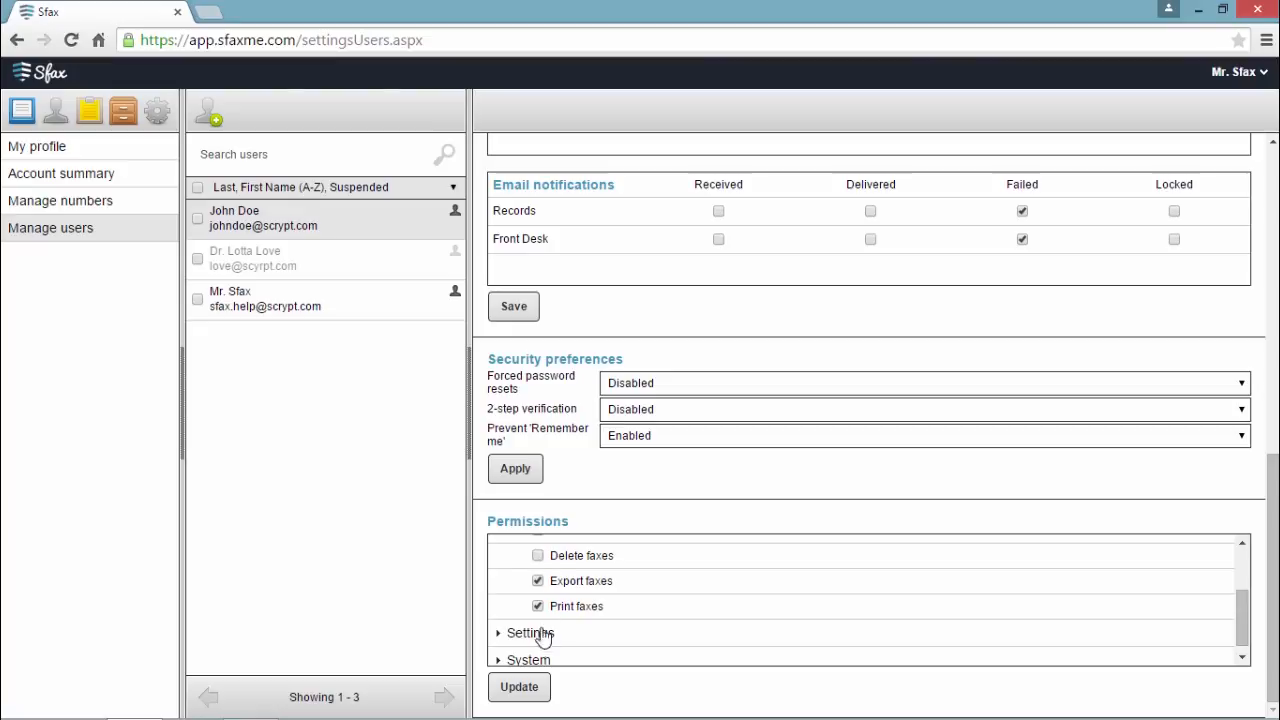
pyautogui.click(522, 688)
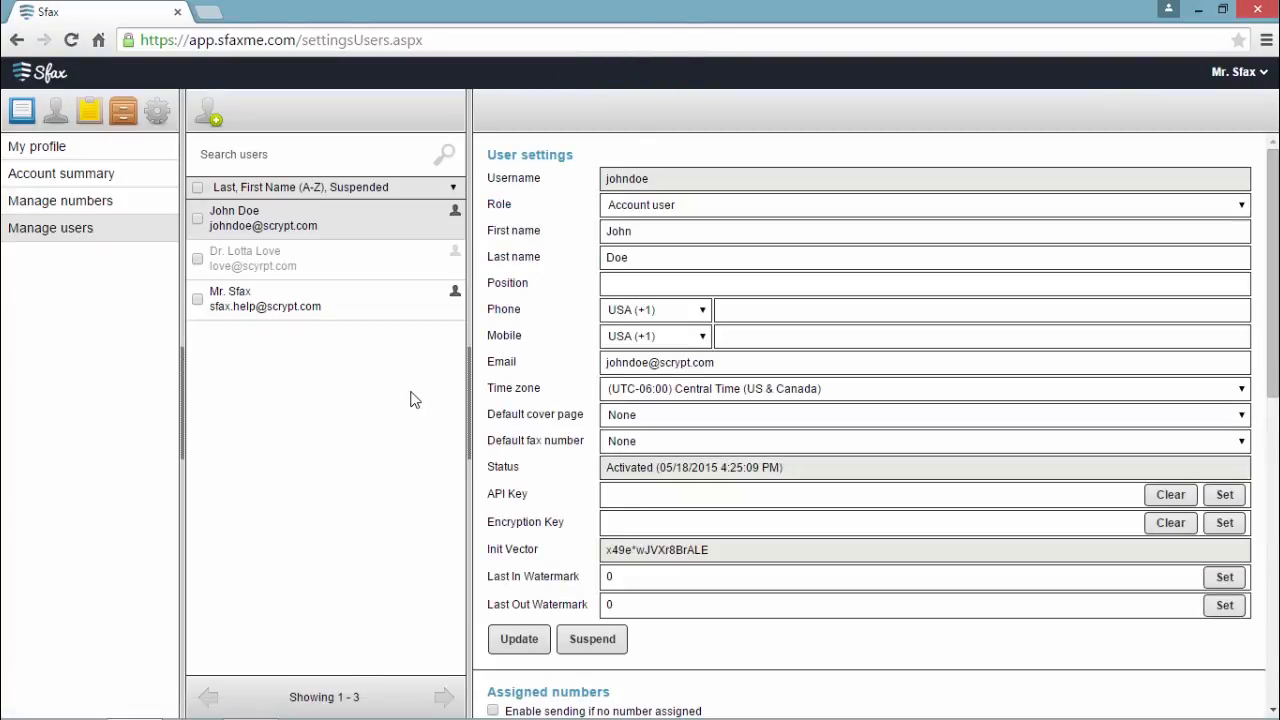
# Step: Add a new user with a username, Account admin role, first and last name, and e-mail address
pyautogui.click(211, 120)
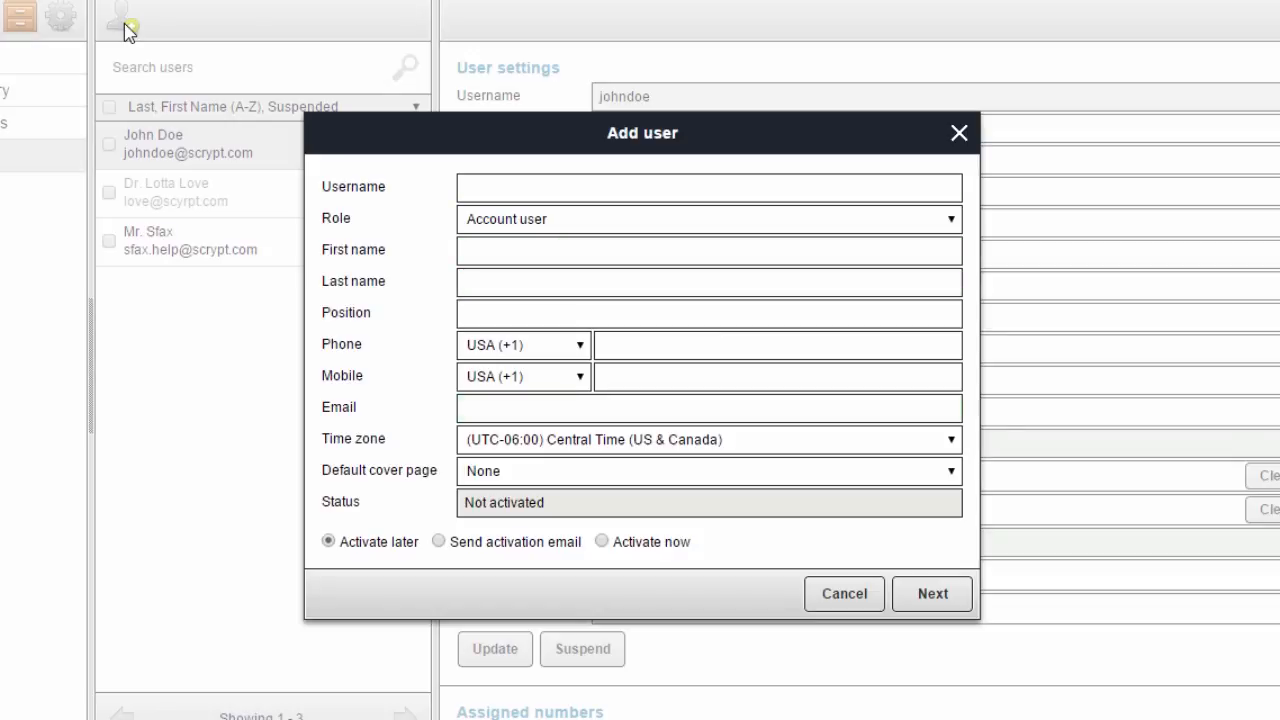
pyautogui.click(536, 190)
pyautogui.write('drsfax')
pyautogui.click(517, 222)
pyautogui.click(534, 260)
pyautogui.click(503, 251)
pyautogui.write('Dr. ')
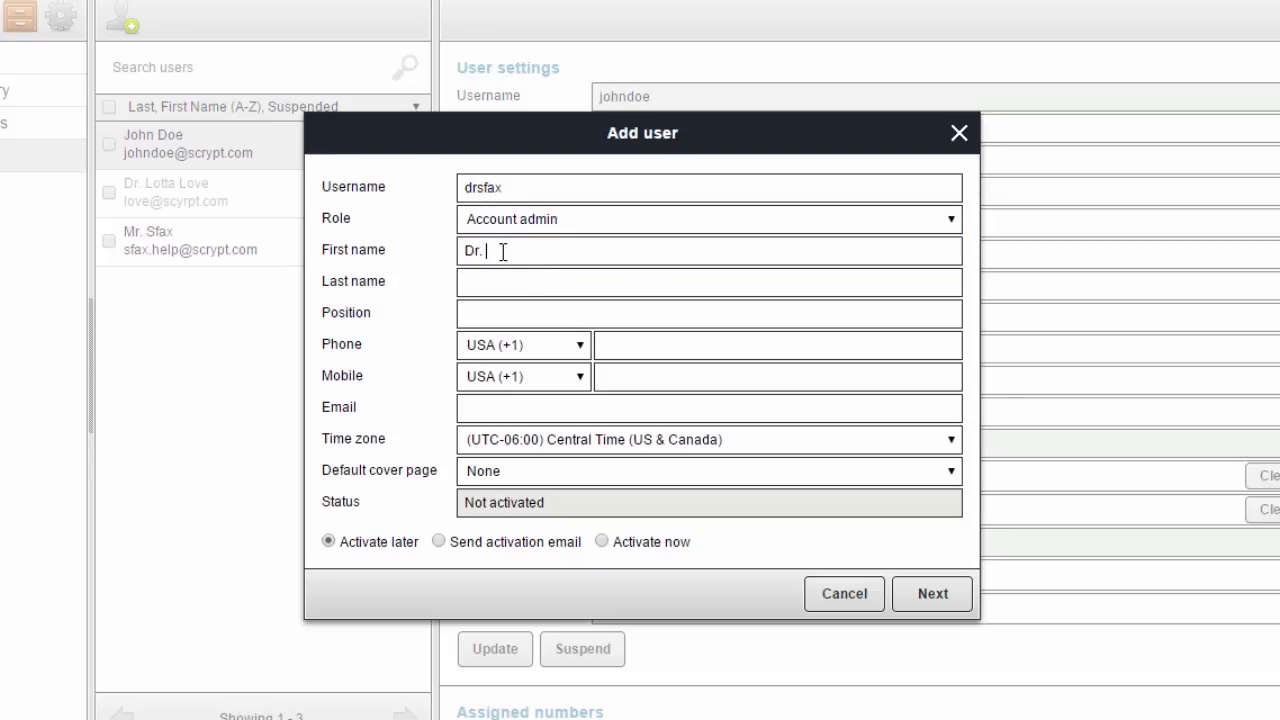
pyautogui.write('John')
pyautogui.press('Tab')
pyautogui.write('Sfax')
pyautogui.click(523, 405)
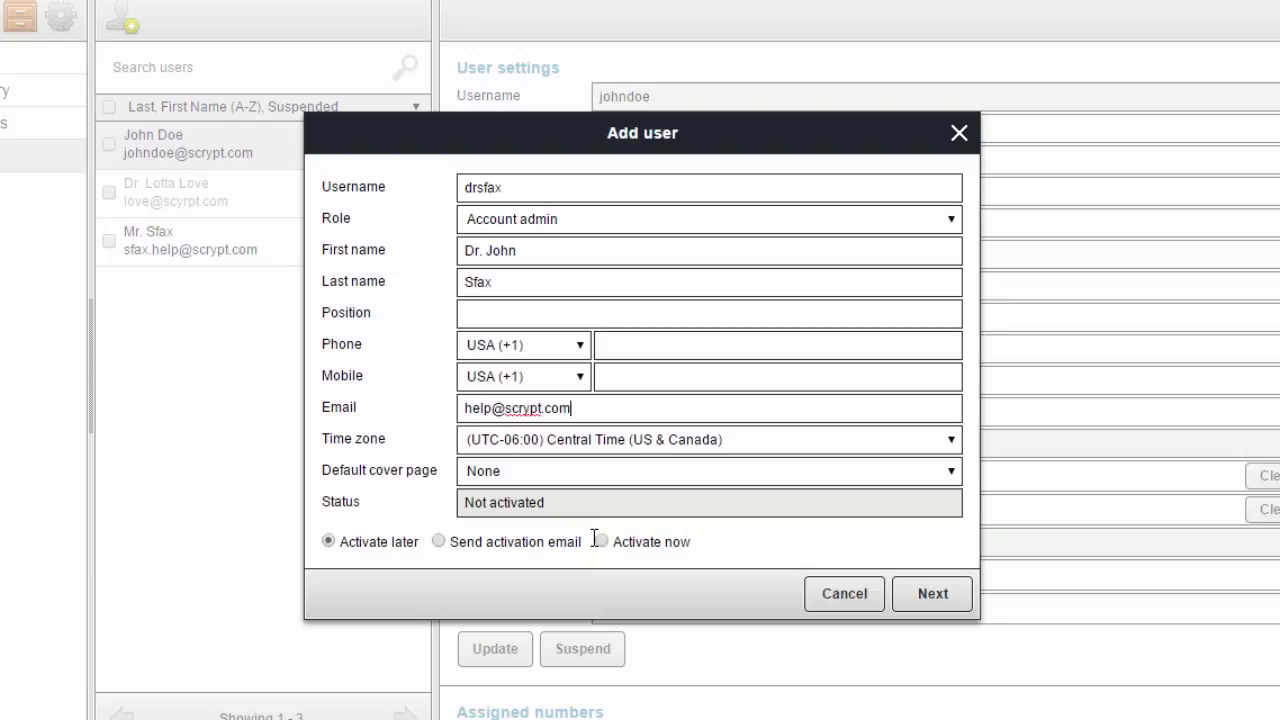
# Step: Set the new user to Activate now and enter the account password
pyautogui.click(439, 542)
pyautogui.click(602, 542)
pyautogui.click(491, 543)
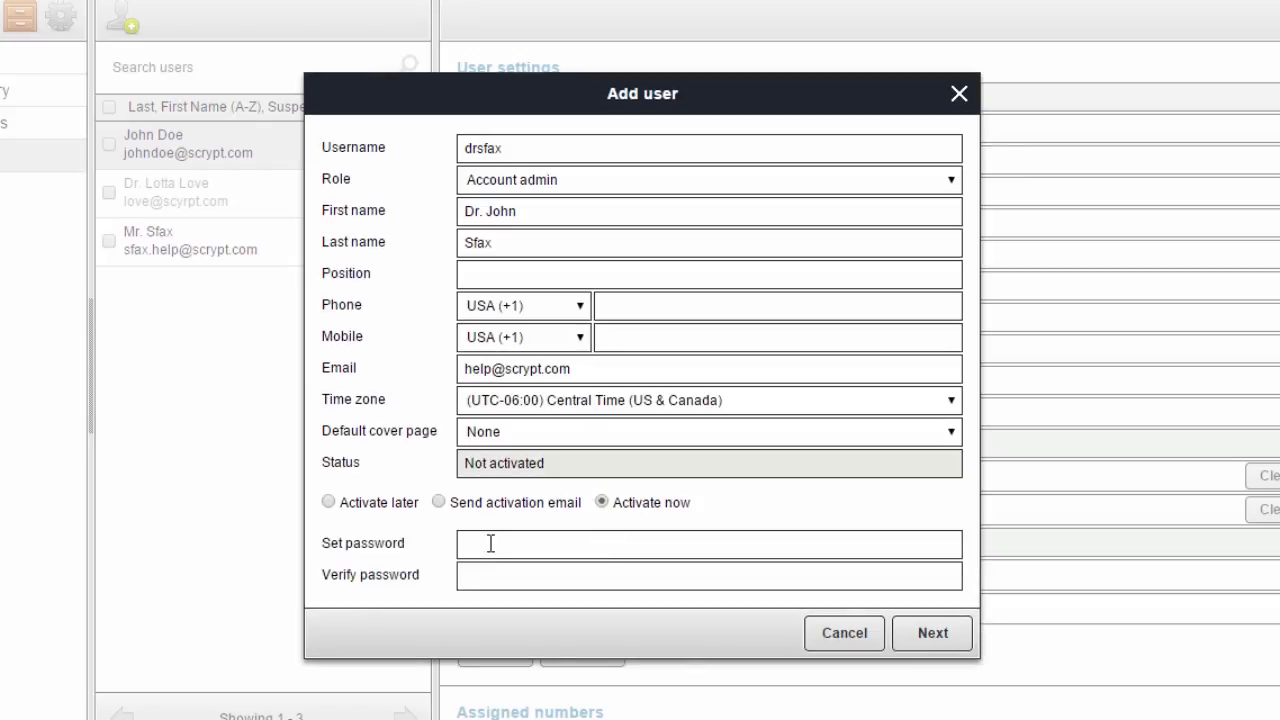
pyautogui.write('********')
pyautogui.press('Tab')
# Step: Confirm the password, assign Records Incoming/Outgoing with Received and Failed alerts, save, and view the user
pyautogui.write('**********')
pyautogui.click(930, 634)
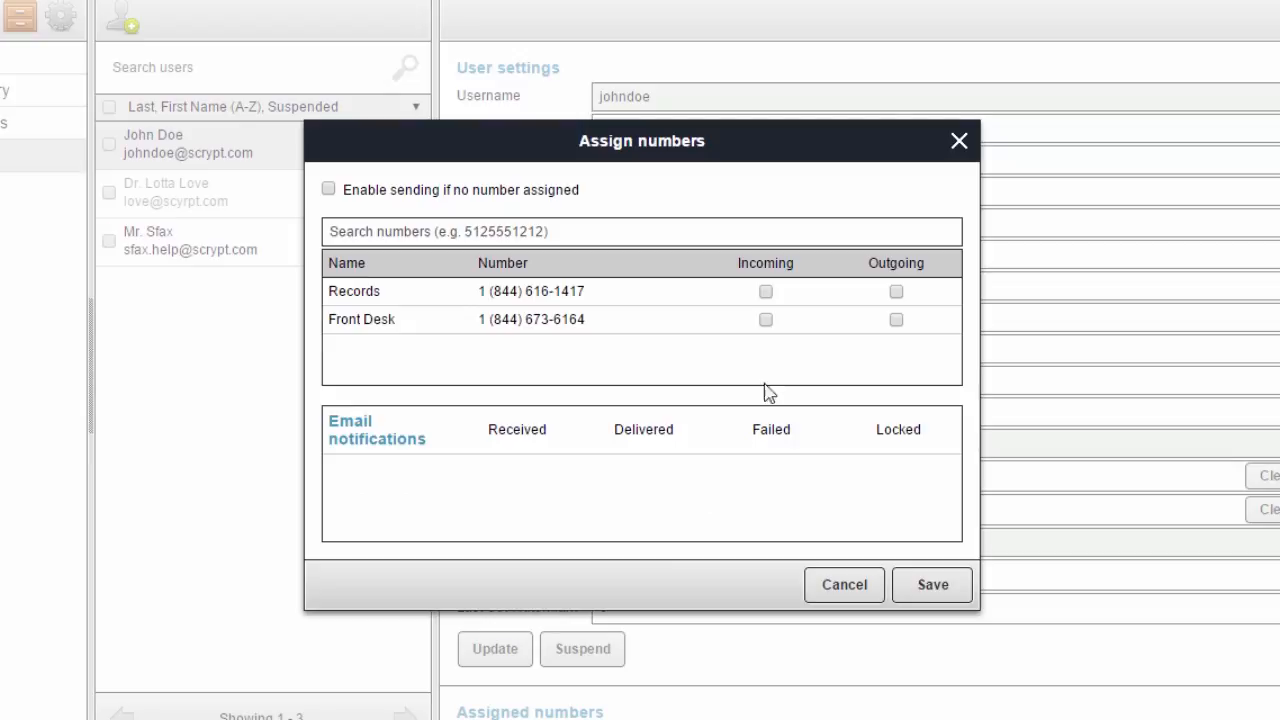
pyautogui.click(766, 292)
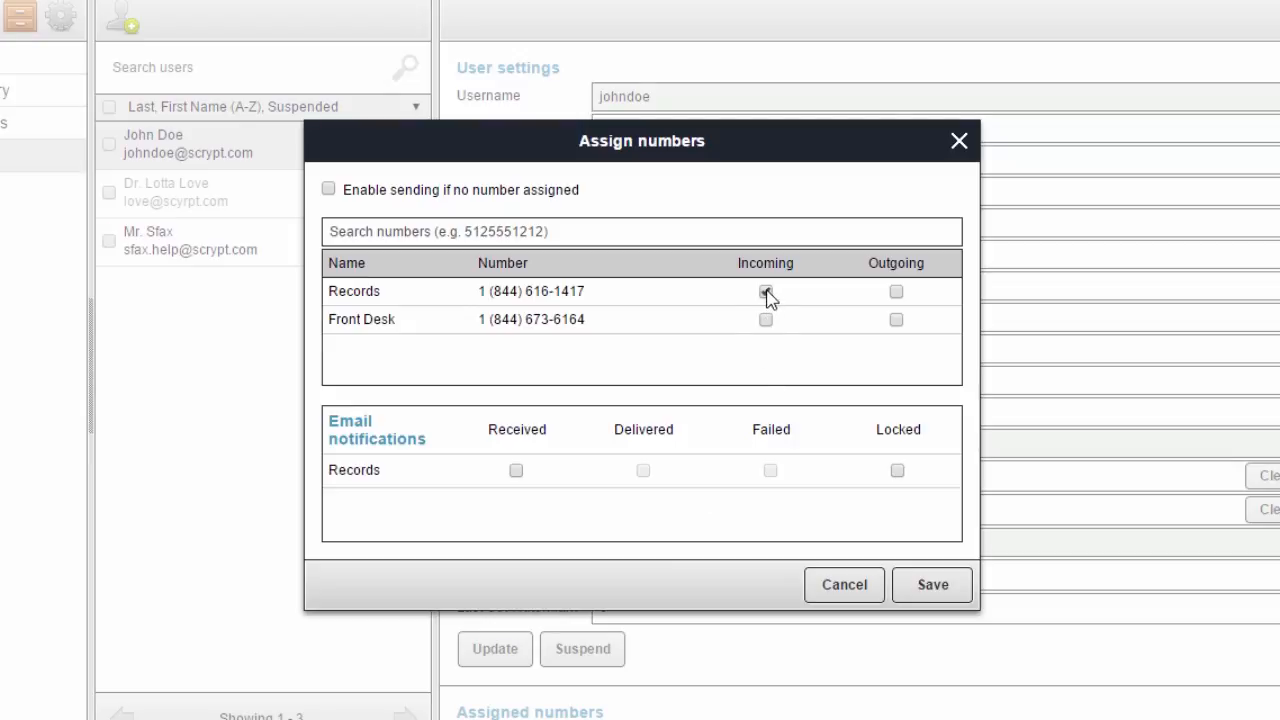
pyautogui.click(897, 293)
pyautogui.click(516, 471)
pyautogui.click(769, 471)
pyautogui.click(935, 586)
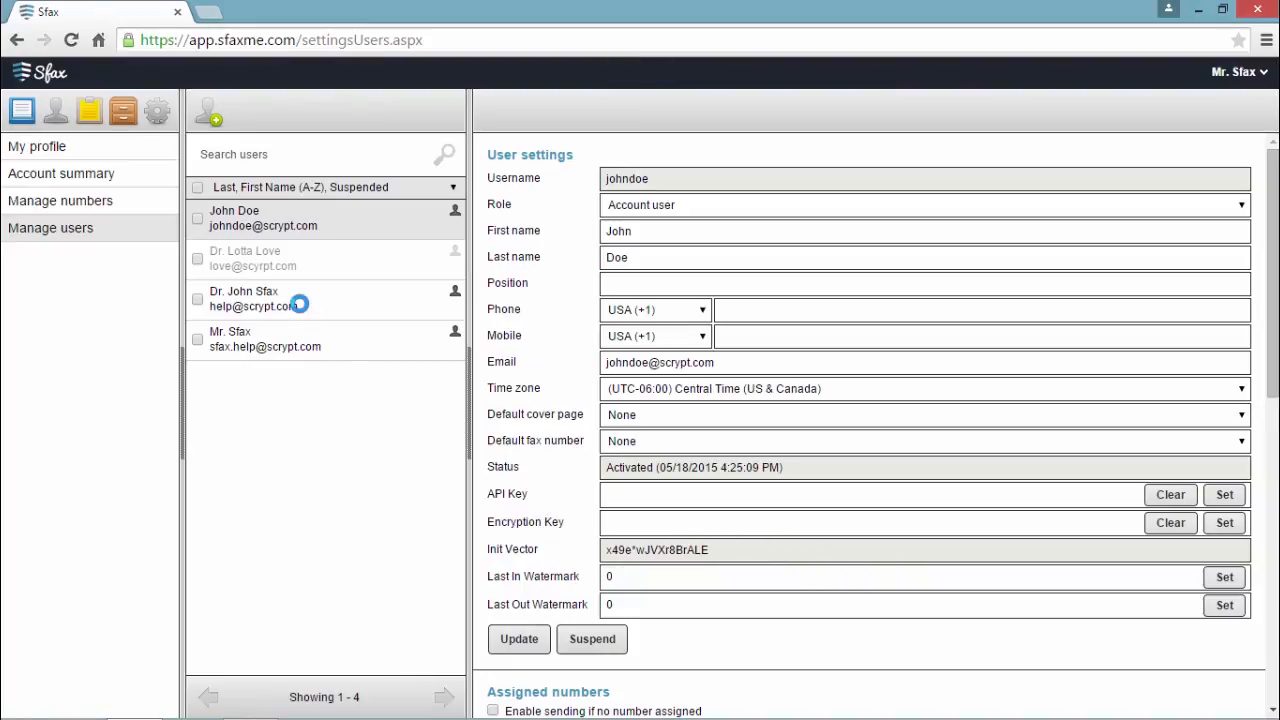
pyautogui.click(300, 296)
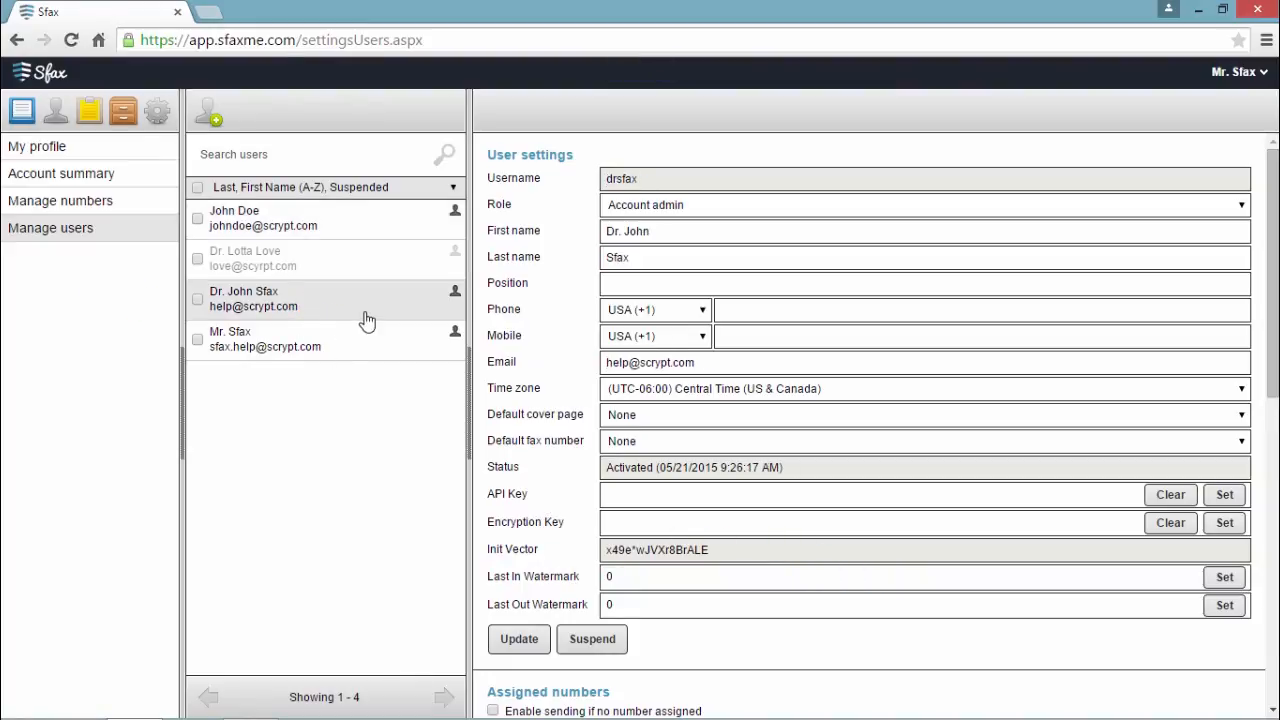